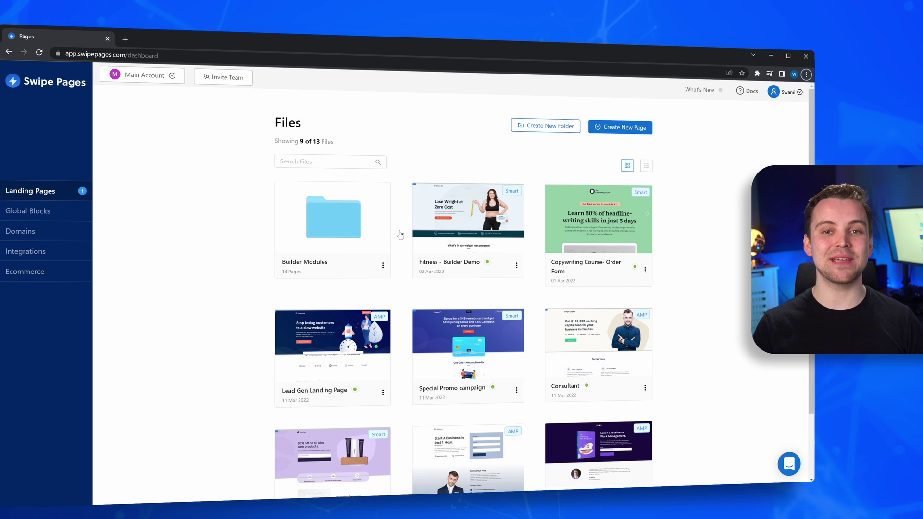
Step: Start a new page named 'Builder Demo' and make it a Smart Page
left_click(609, 127)
type("B")
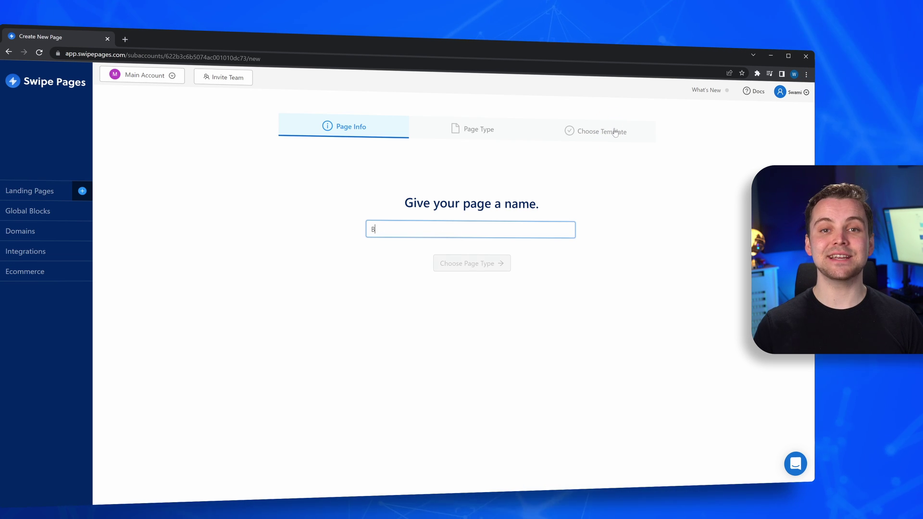
type("uilder Demo")
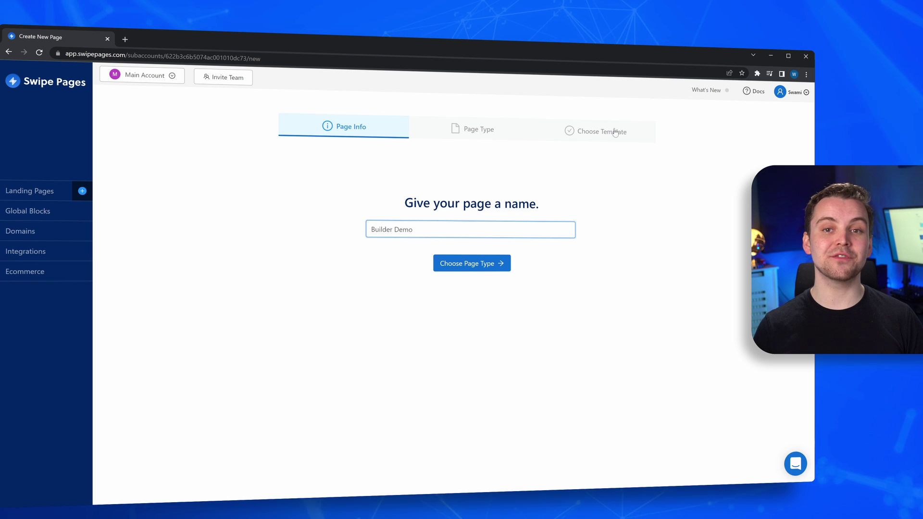
left_click(471, 263)
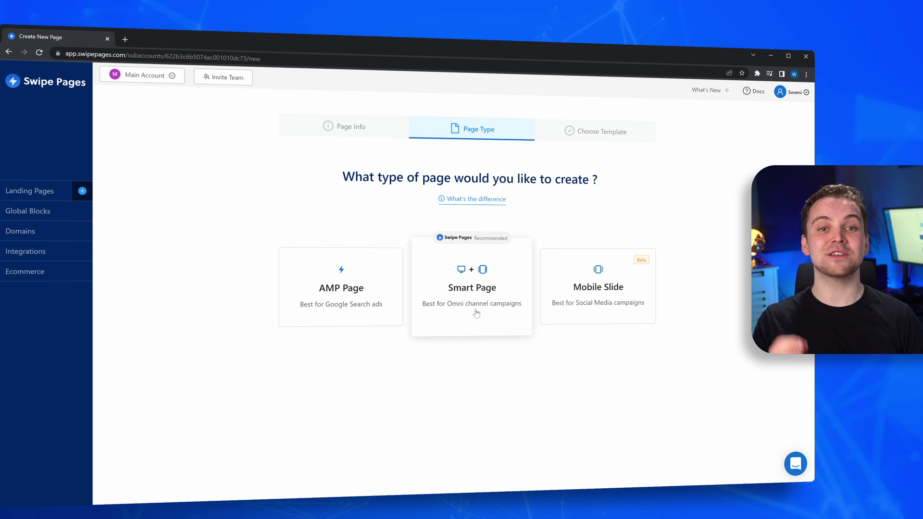
left_click(474, 314)
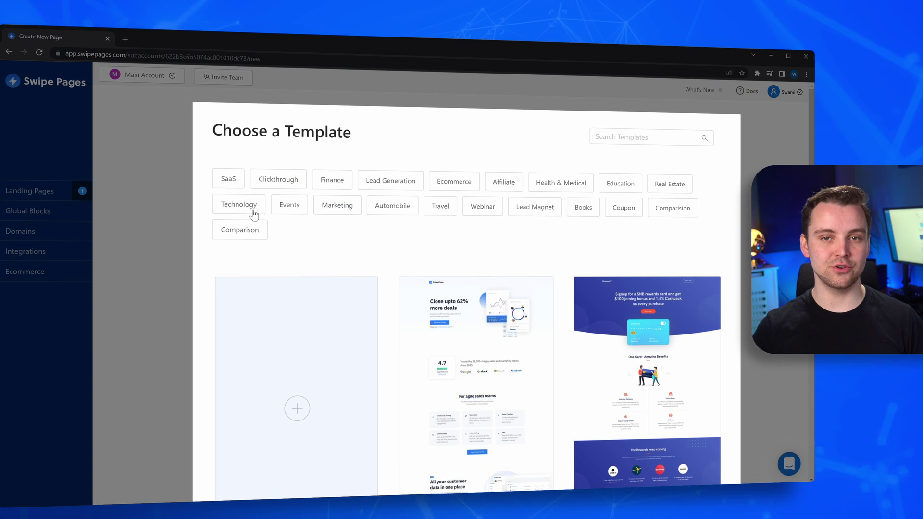
Step: Browse the template categories and build the page from the Lose Weight template
left_click(239, 204)
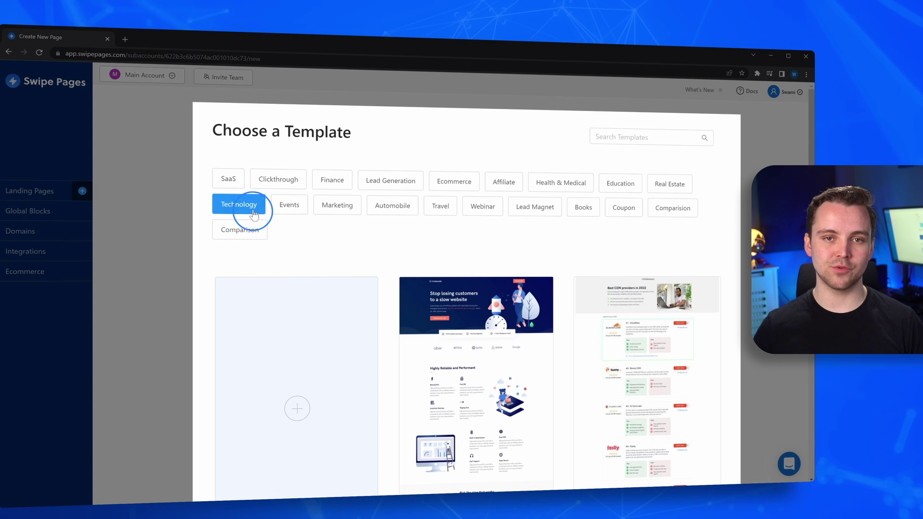
left_click(253, 212)
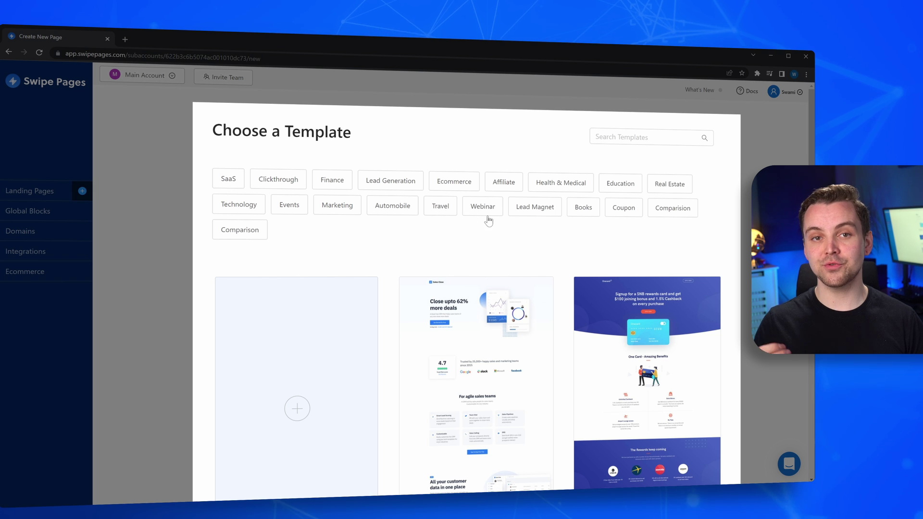
left_click(576, 212)
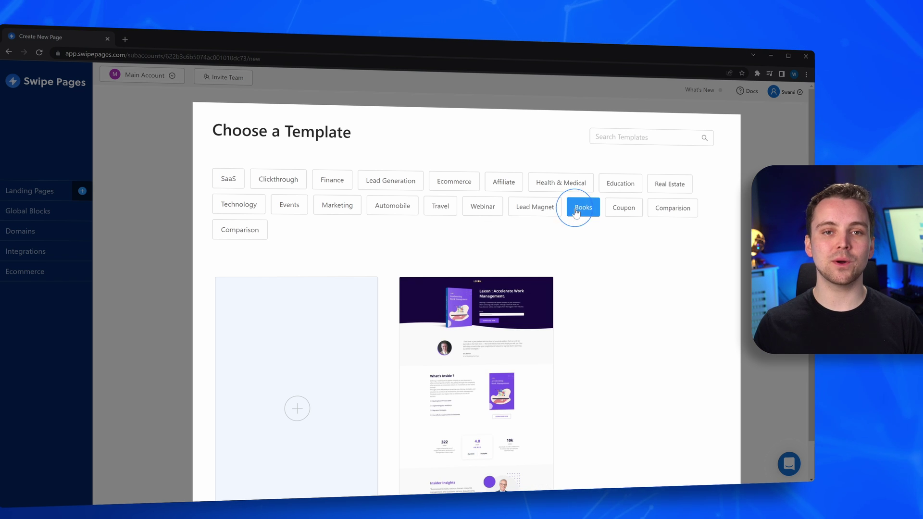
left_click(577, 211)
left_click(494, 181)
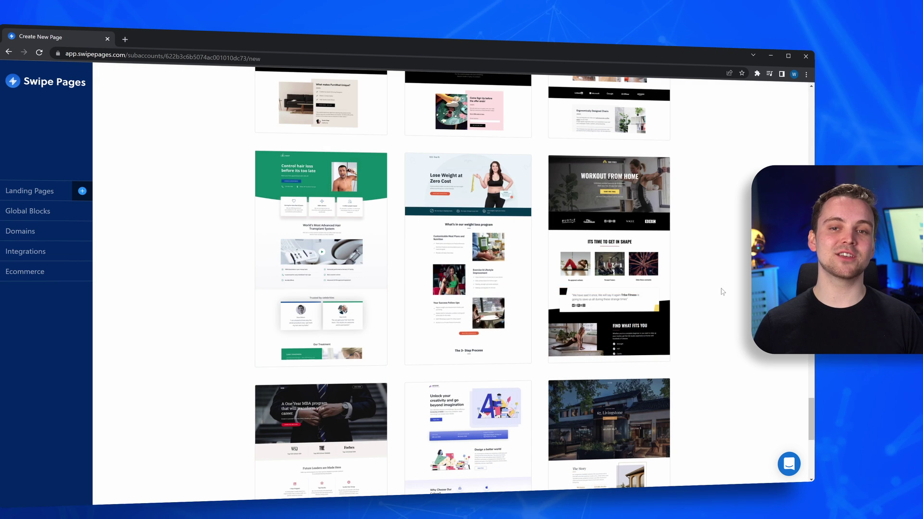
mouse_move(484, 303)
left_click(471, 251)
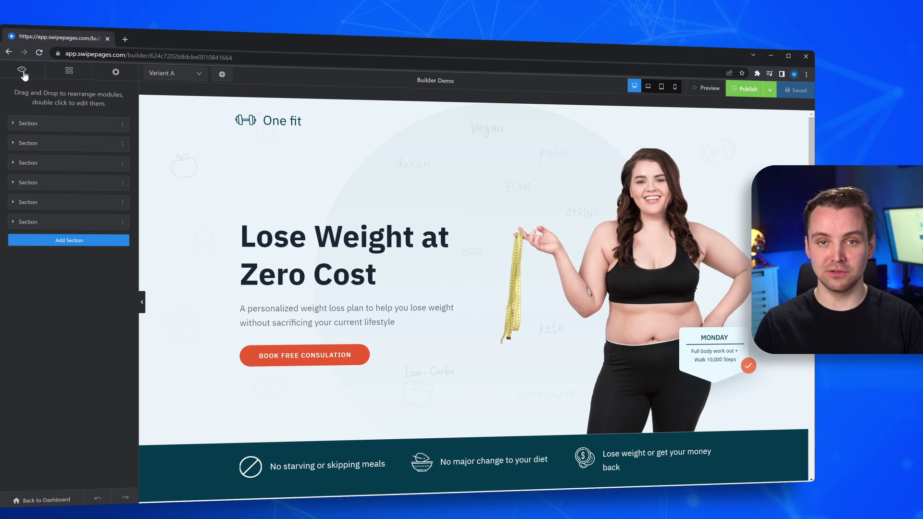
left_click(22, 72)
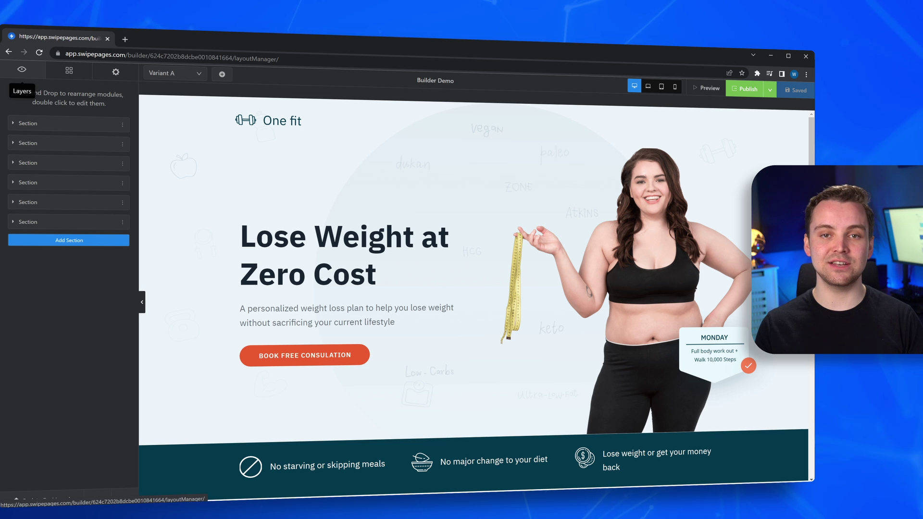
left_click(13, 123)
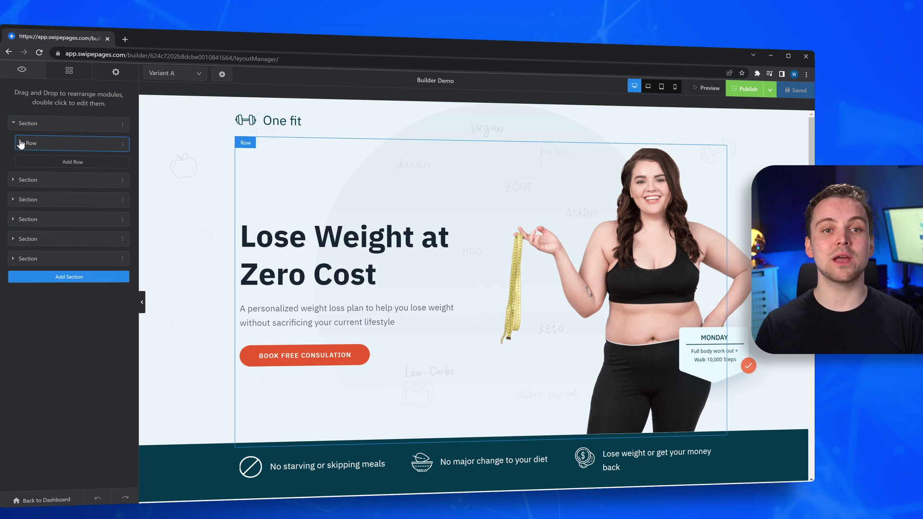
left_click(21, 143)
left_click(27, 164)
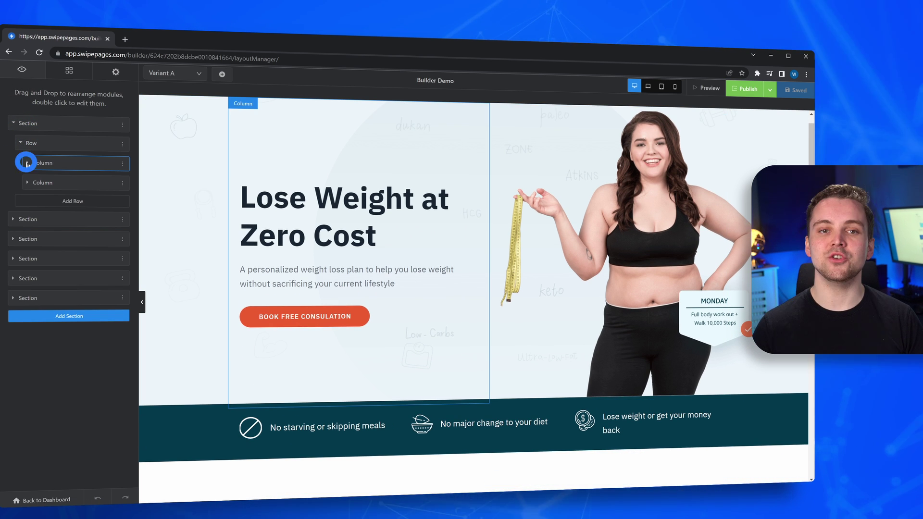
left_click(27, 163)
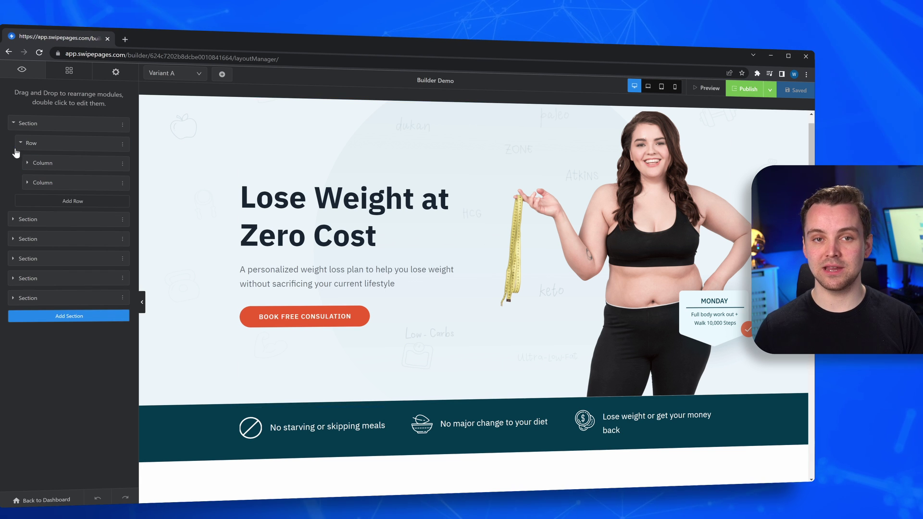
left_click(70, 72)
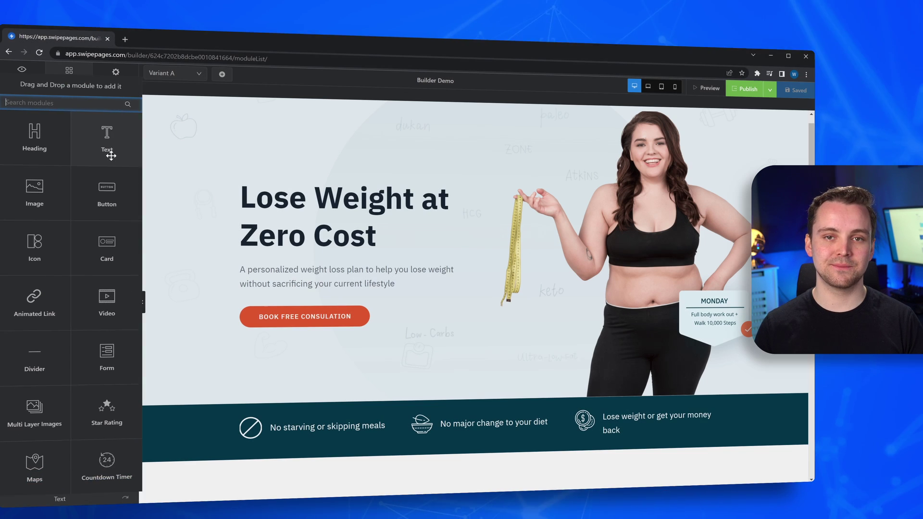
left_click_drag(105, 144, 249, 284)
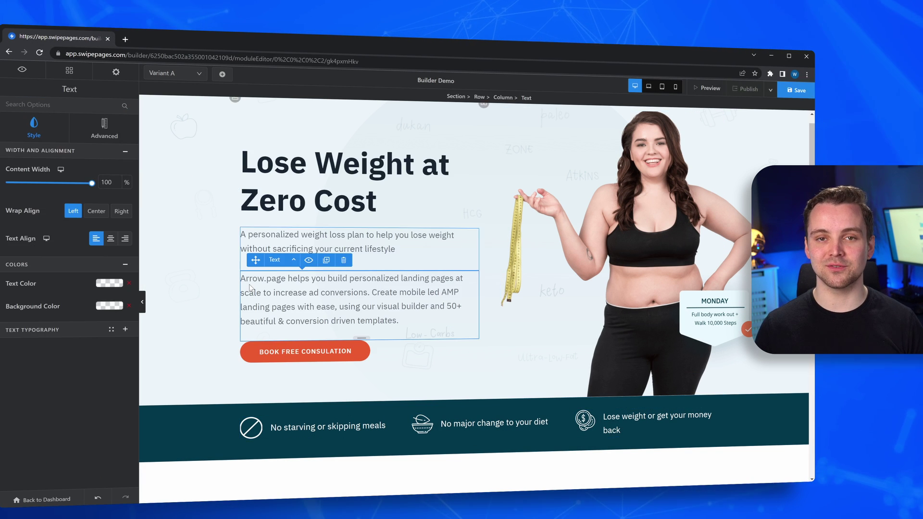
left_click(345, 263)
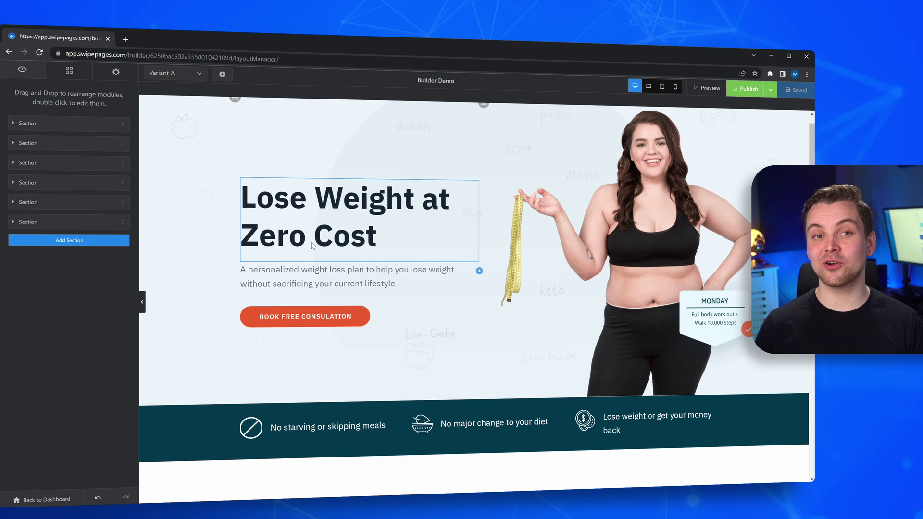
left_click(117, 77)
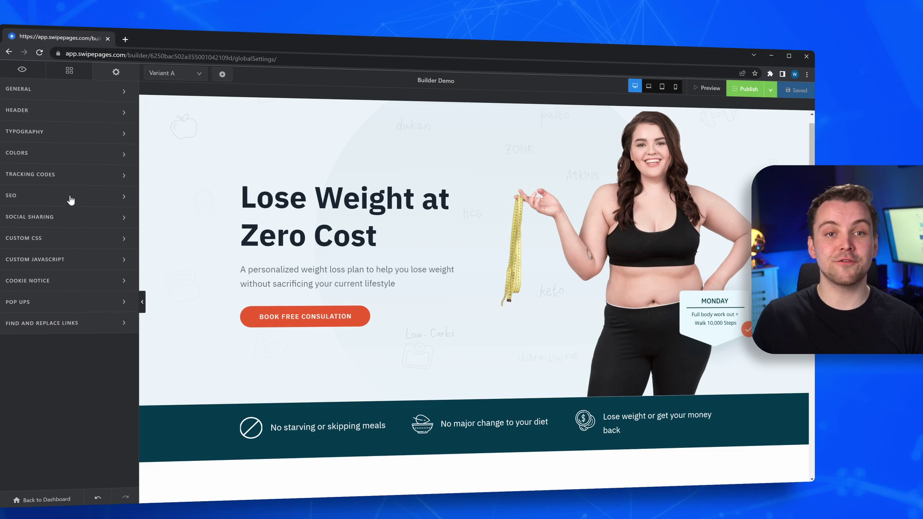
left_click(71, 201)
left_click(69, 194)
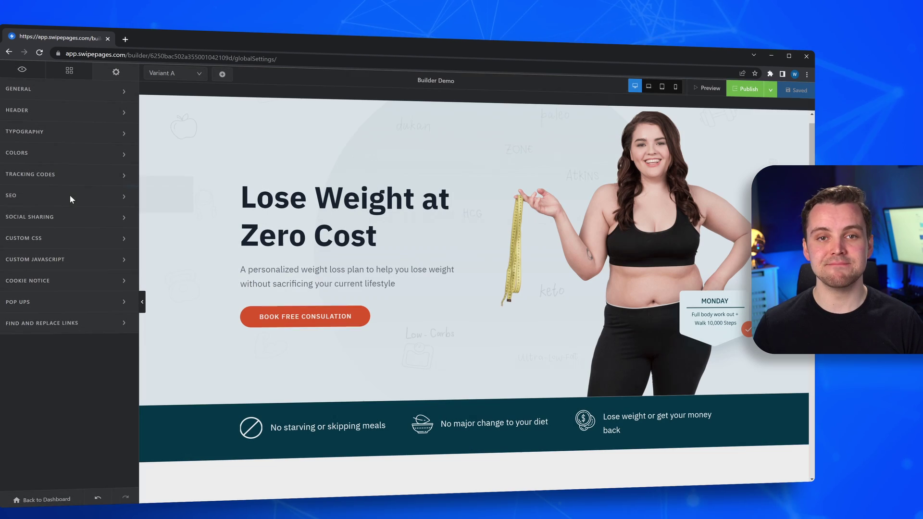
left_click(70, 174)
left_click(71, 175)
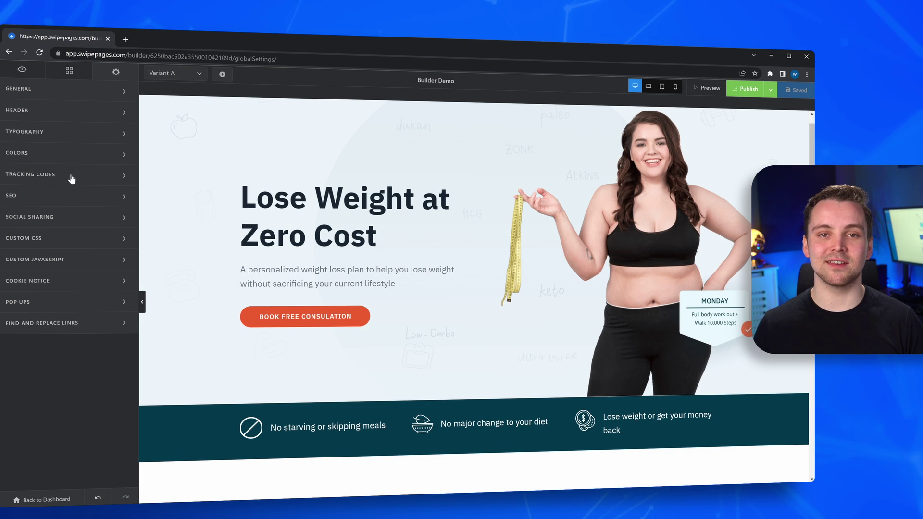
left_click(67, 134)
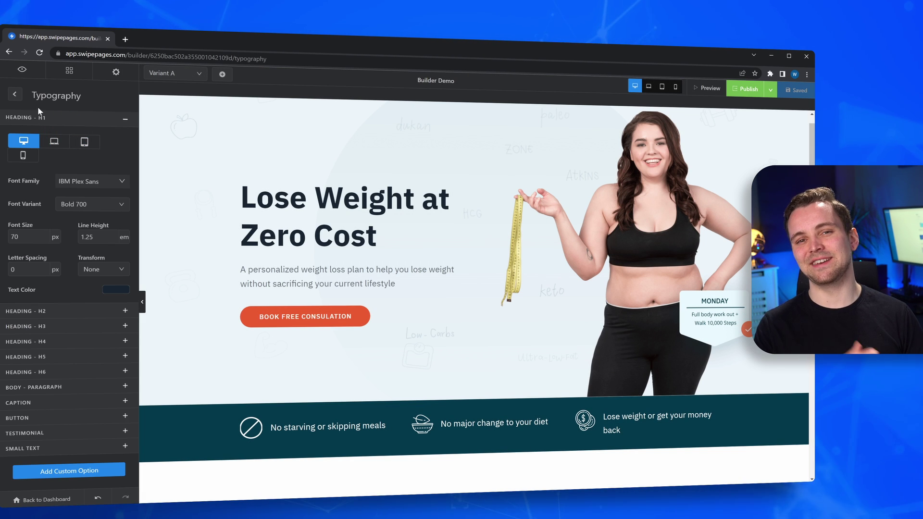
left_click(15, 96)
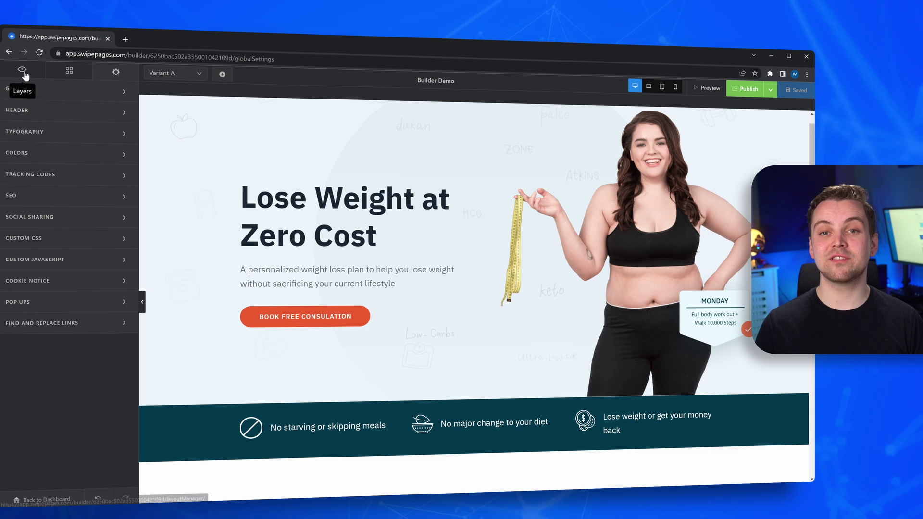
left_click(21, 70)
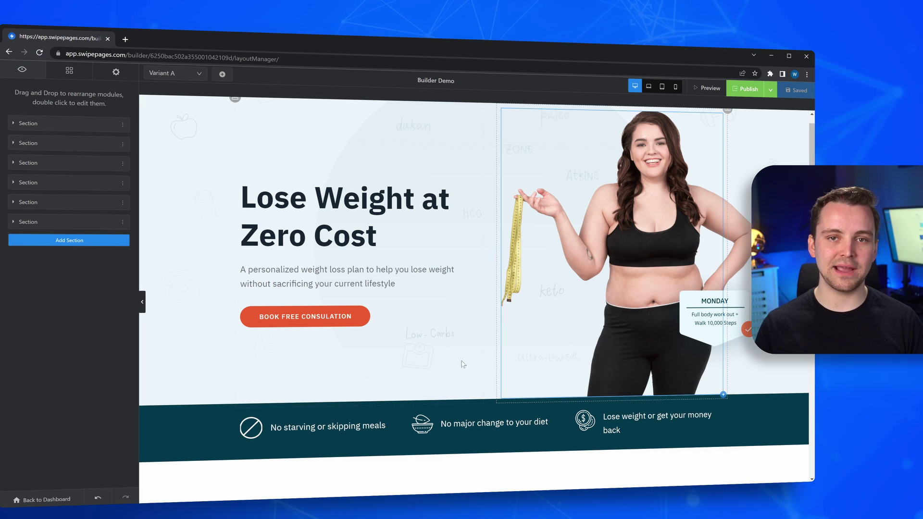
Step: Expand the first Section, its Row and its first Column in Layers to list the hero modules
scroll(463, 364, "up", 1)
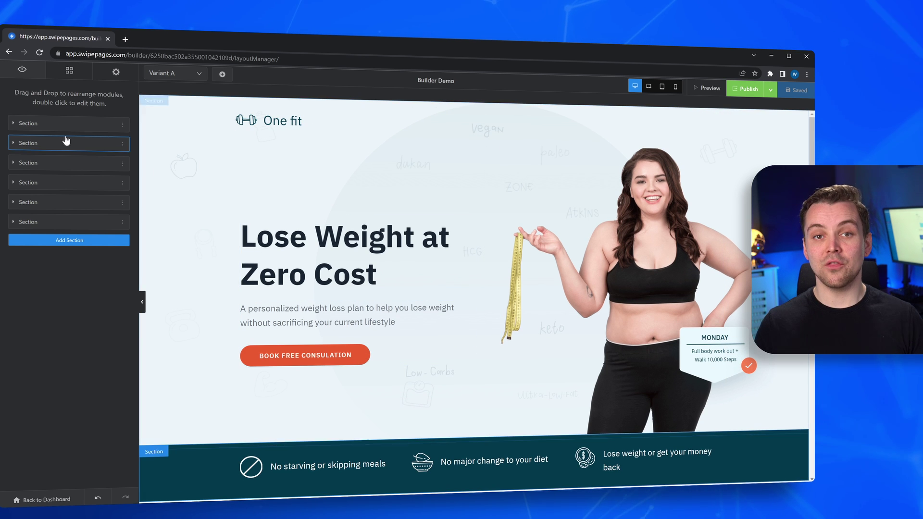
left_click(13, 124)
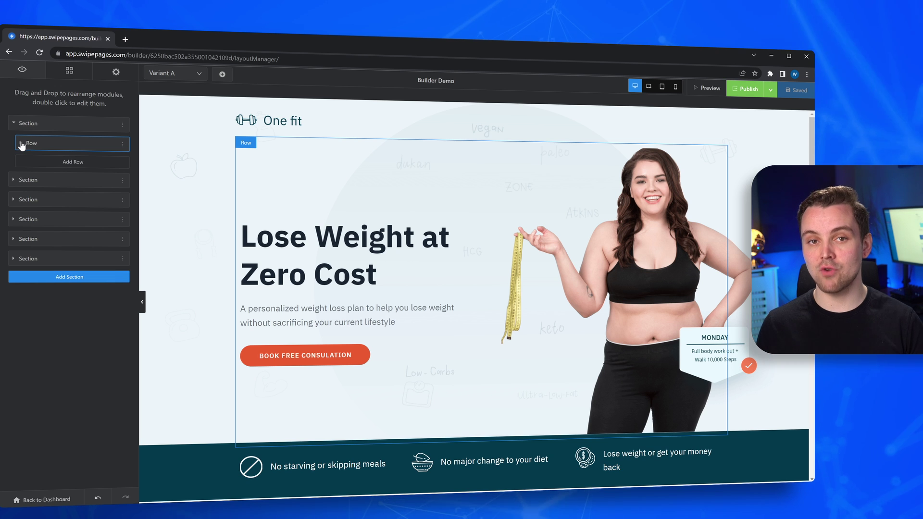
left_click(20, 144)
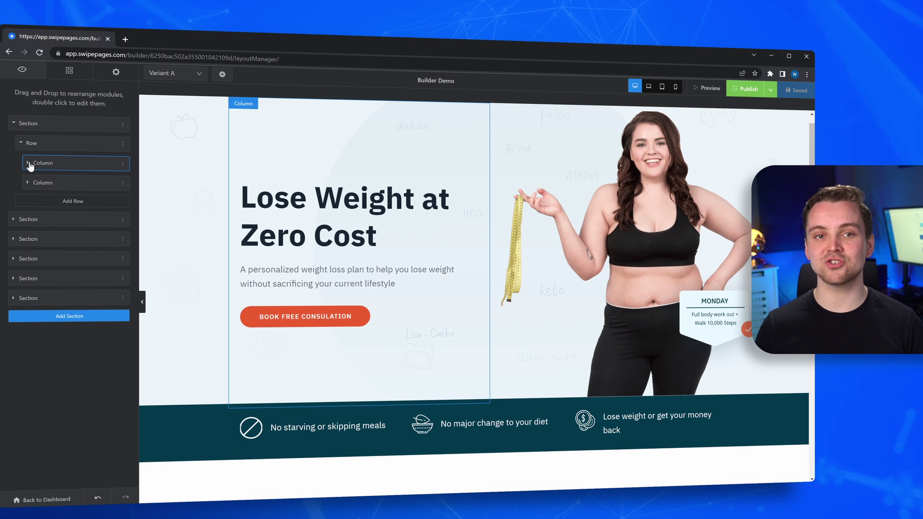
left_click(28, 164)
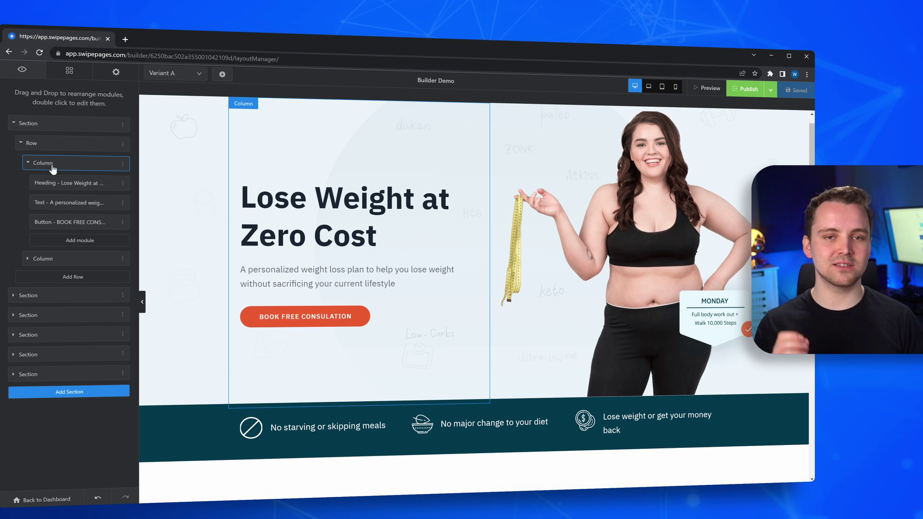
scroll(181, 147, "up", 1)
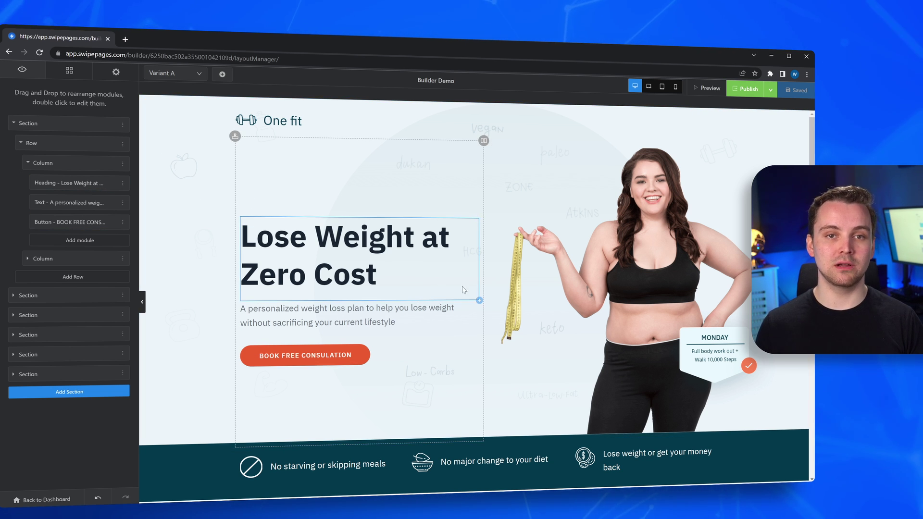
Step: Place a Heading module under the hero title for 'Build landing pages with ease'
left_click(481, 301)
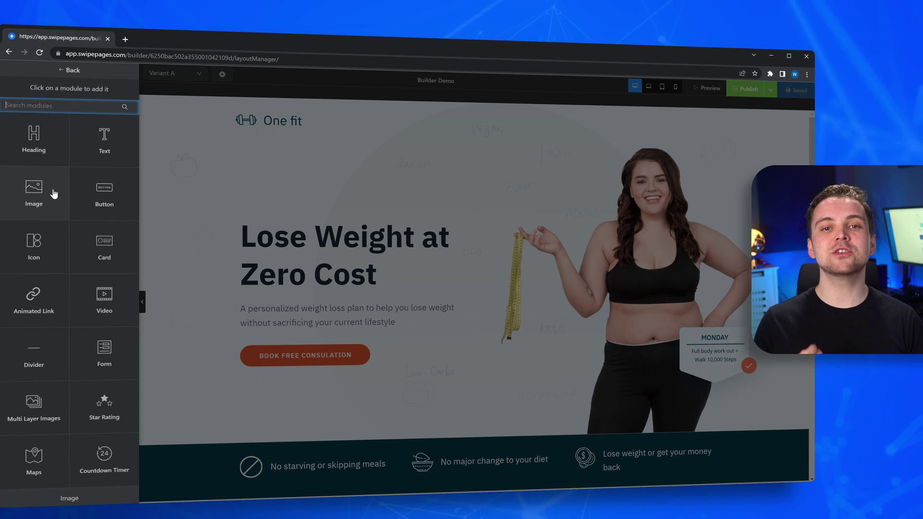
left_click(35, 161)
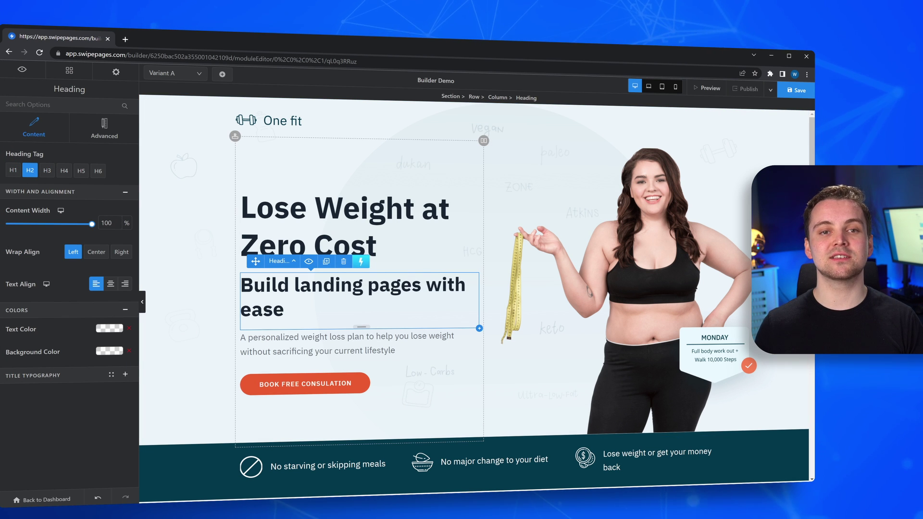
left_click(343, 261)
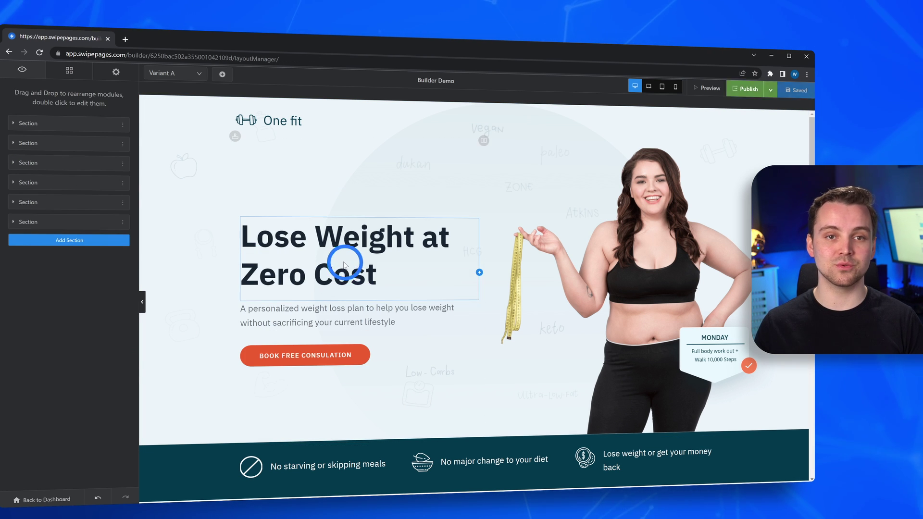
left_click(69, 76)
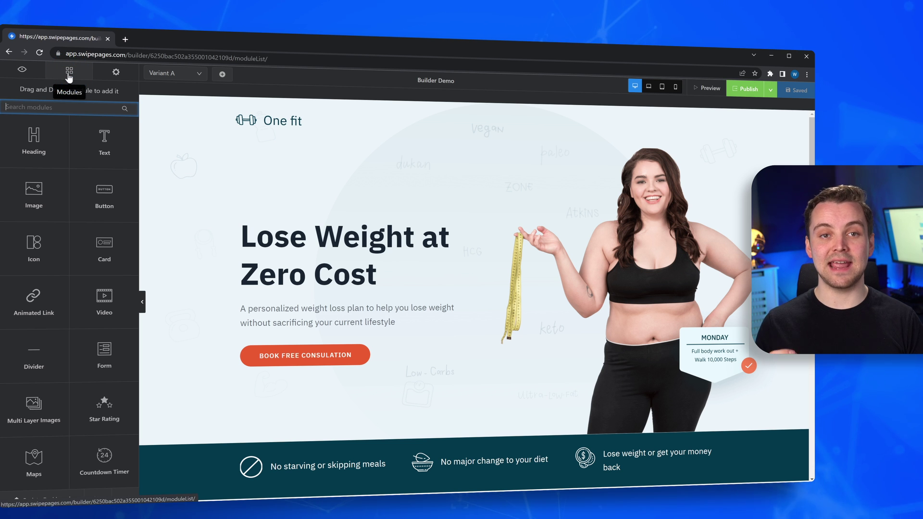
left_click_drag(34, 137, 255, 283)
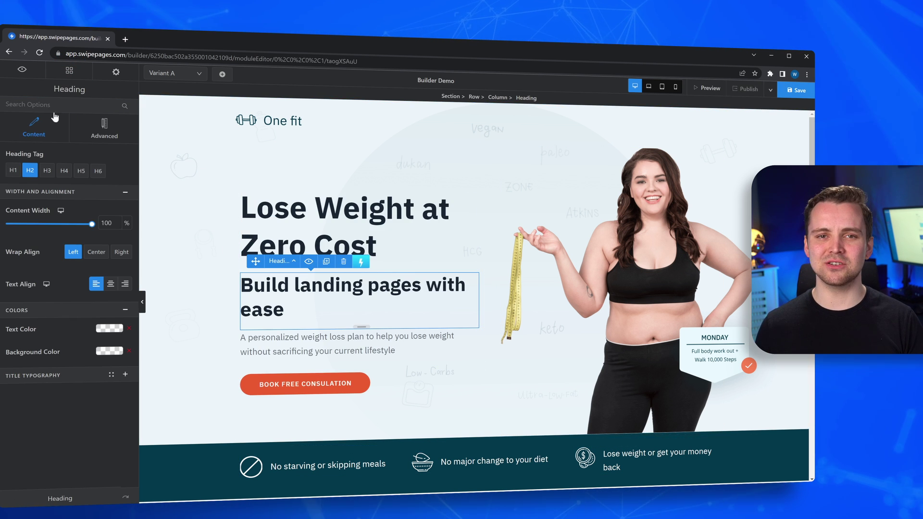
Step: Add a 'Sign up now' button above the consultation button
left_click(54, 72)
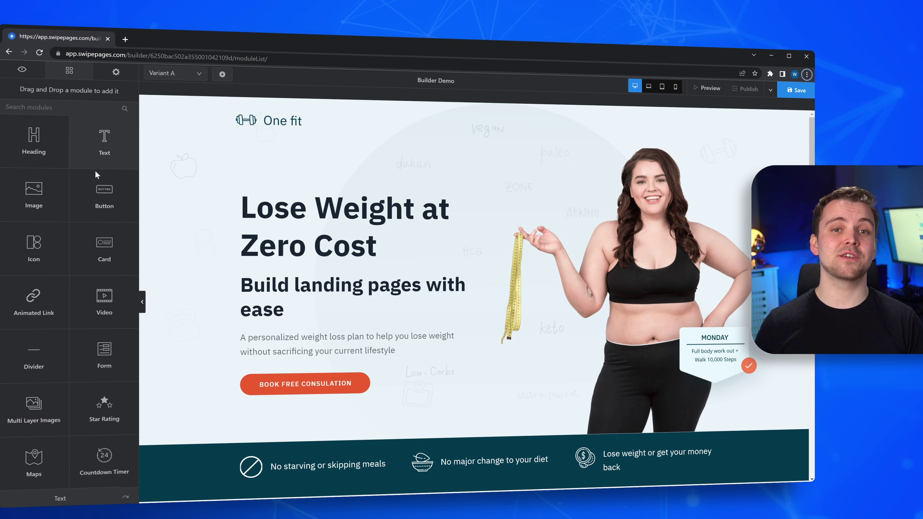
left_click_drag(104, 195, 279, 355)
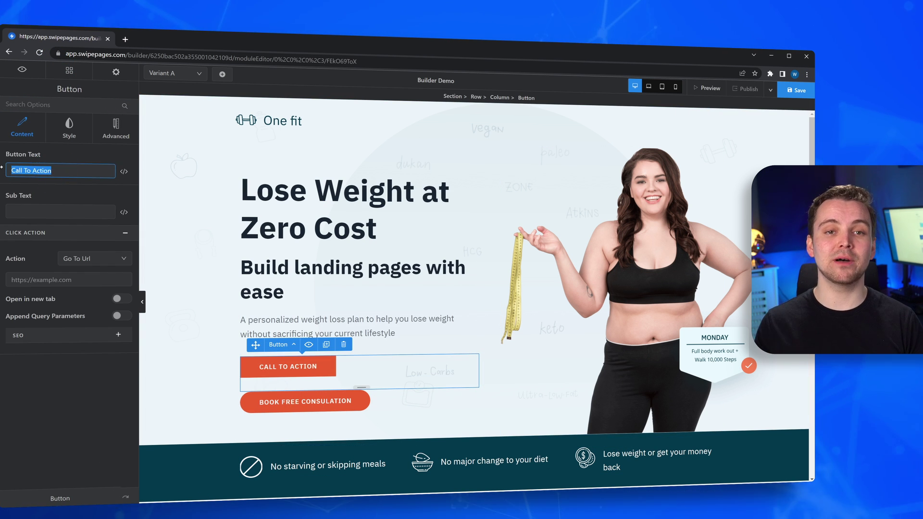
type("Sign up")
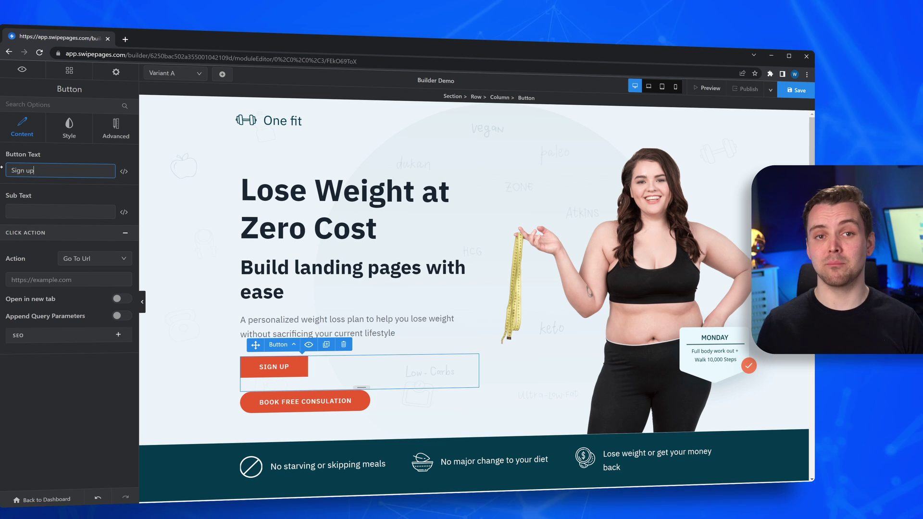
type(" now")
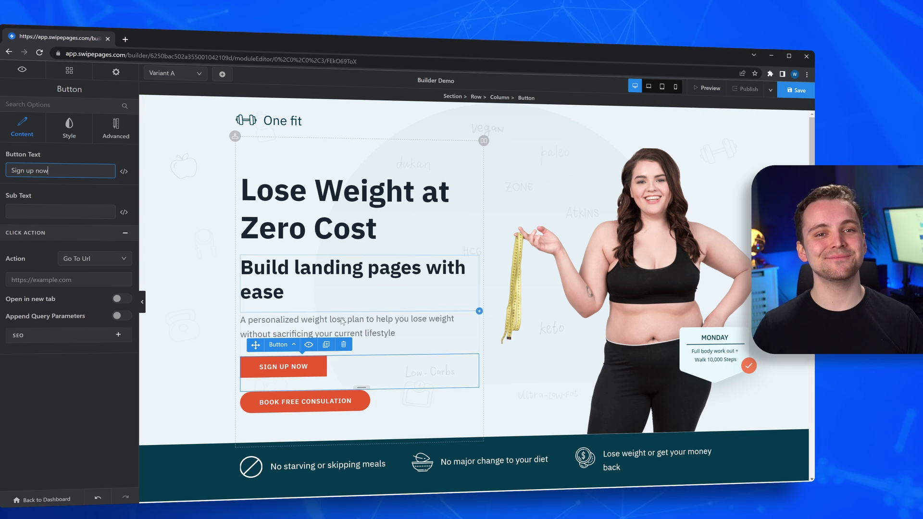
left_click(406, 338)
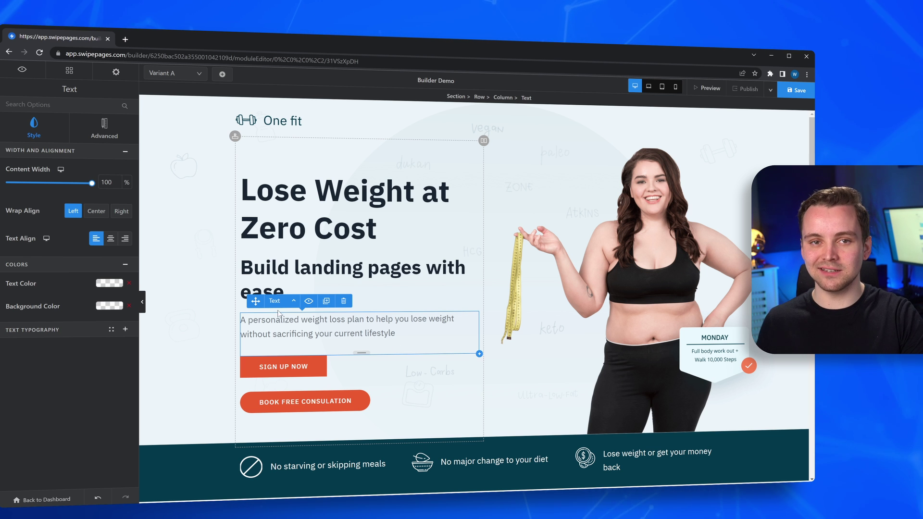
Step: Keep 'Lose Weight at Zero Cost' as H1, centre it and colour it pink (FF8686)
left_click(326, 235)
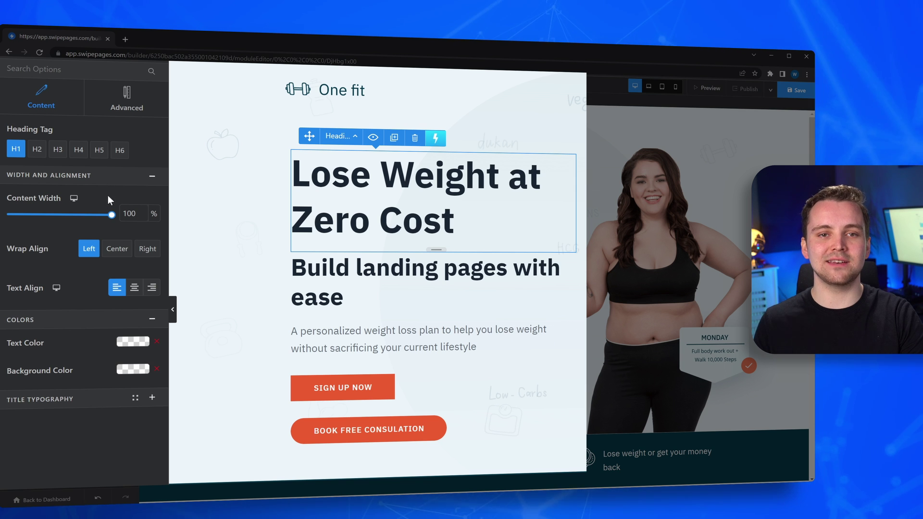
mouse_move(112, 218)
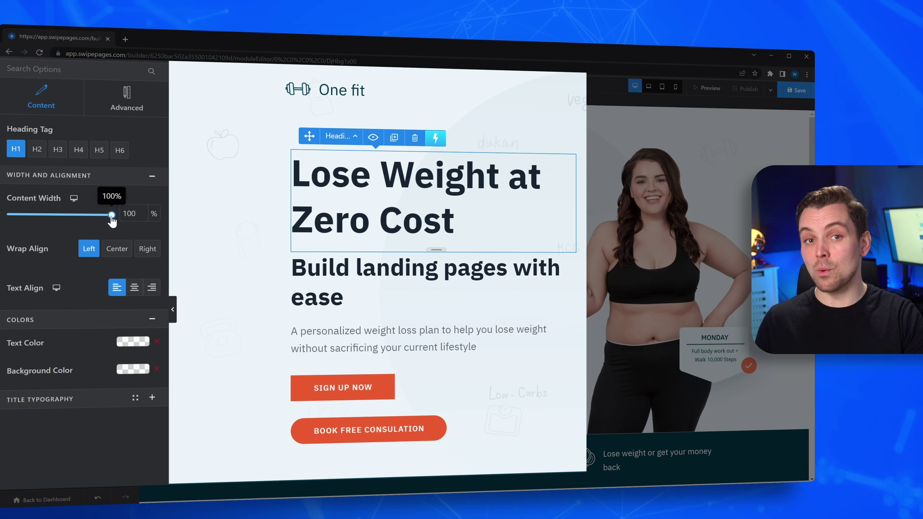
left_click(38, 150)
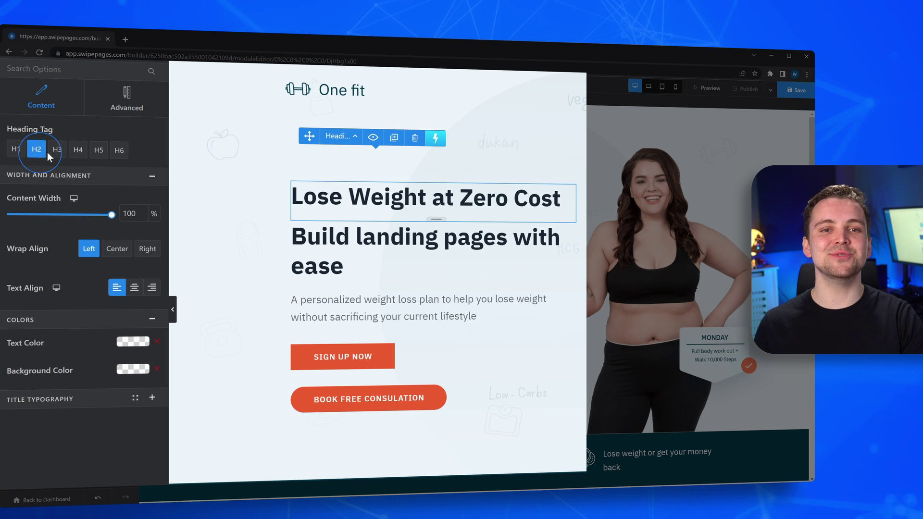
left_click(16, 149)
mouse_move(106, 213)
left_mouse_down()
mouse_move(62, 215)
mouse_move(113, 221)
left_mouse_up()
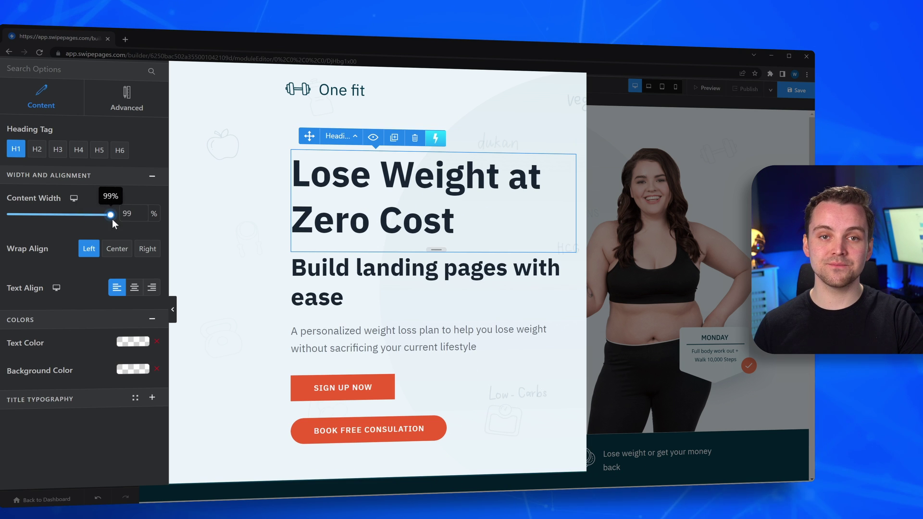
left_click(134, 287)
left_click(143, 342)
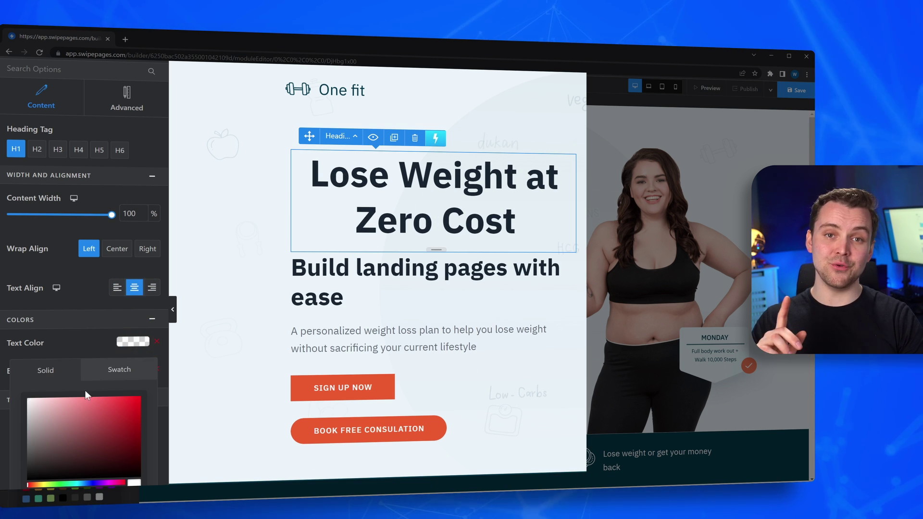
mouse_move(78, 402)
left_mouse_down()
mouse_move(68, 391)
mouse_move(83, 390)
left_mouse_up()
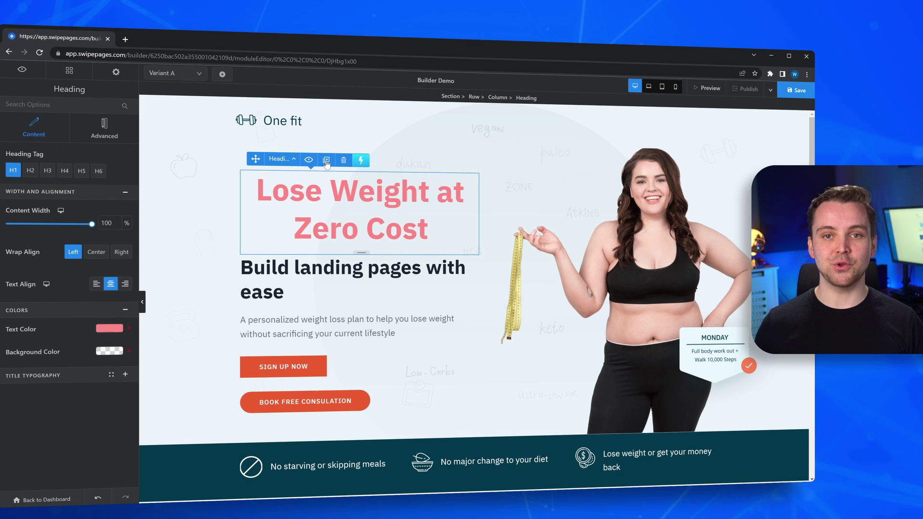
Step: Duplicate the hero title, delete the copy, and show the hero column's layer tree
left_click(326, 161)
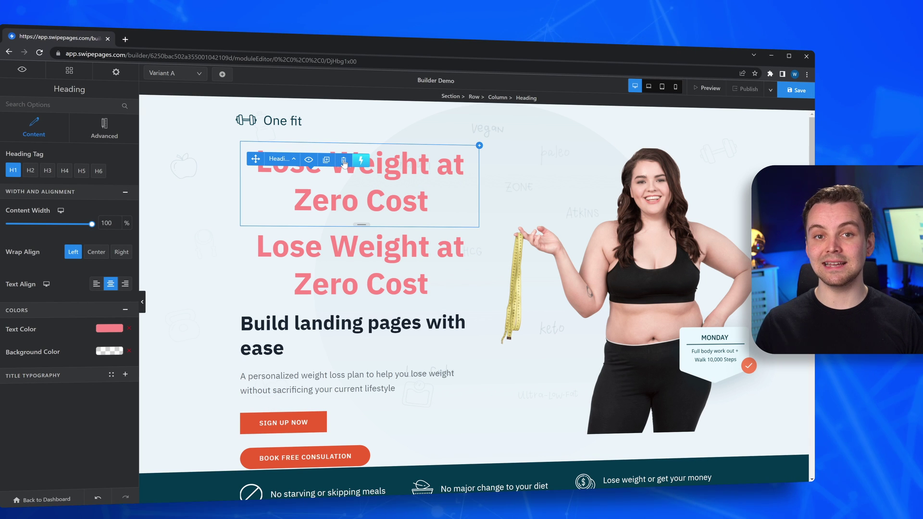
left_click(343, 161)
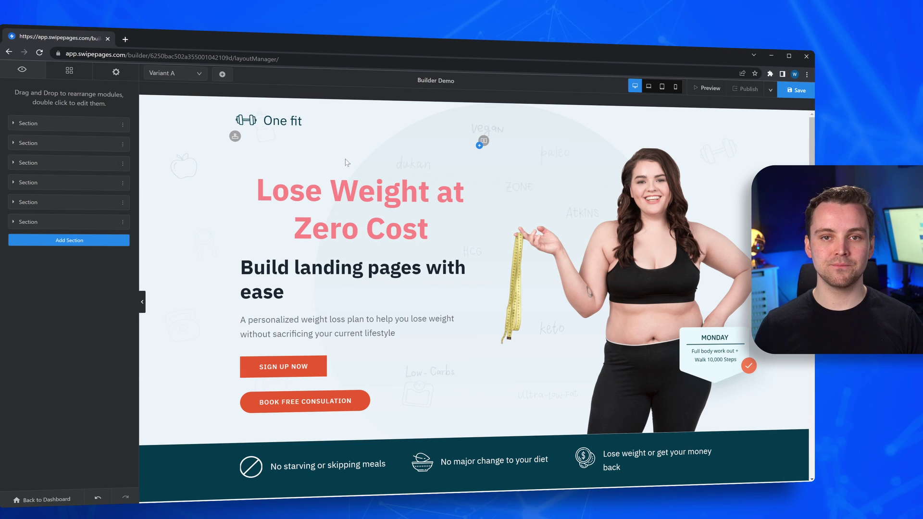
left_click(339, 185)
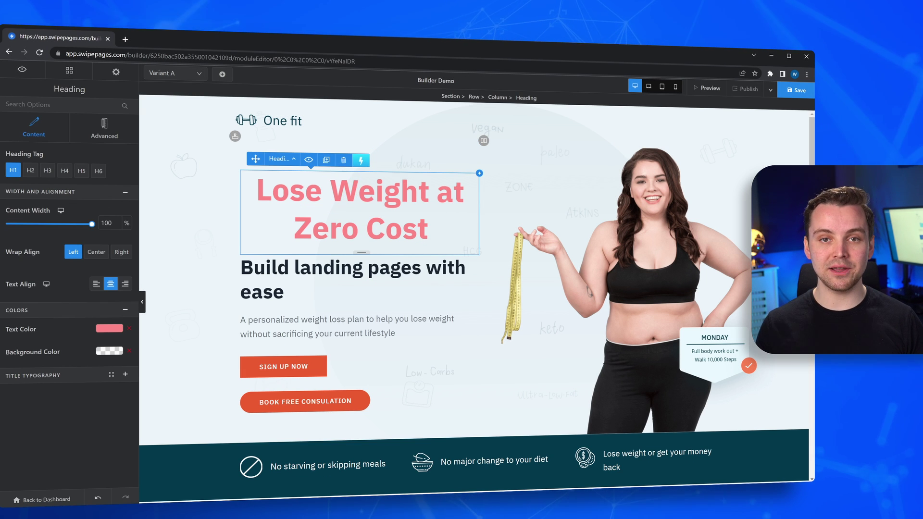
left_click(308, 161)
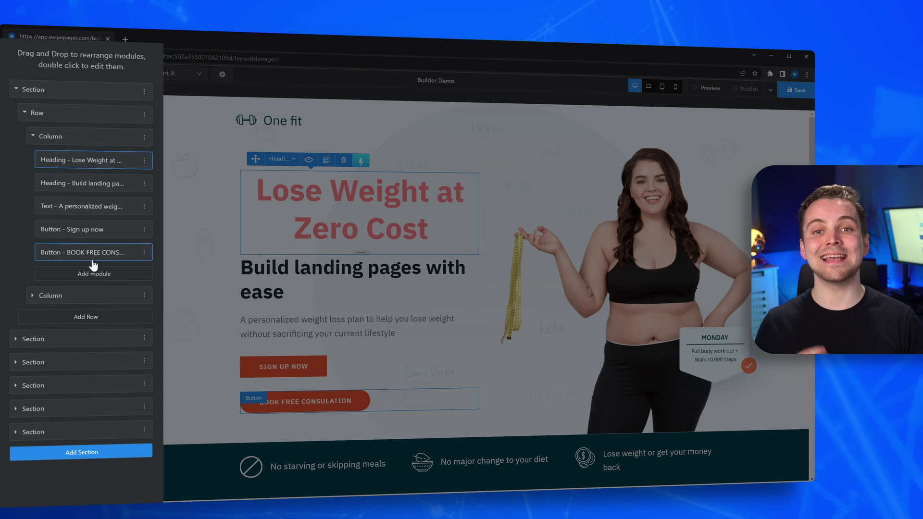
Step: Add the four-plan pricing table section and move it directly below the hero
left_click(89, 453)
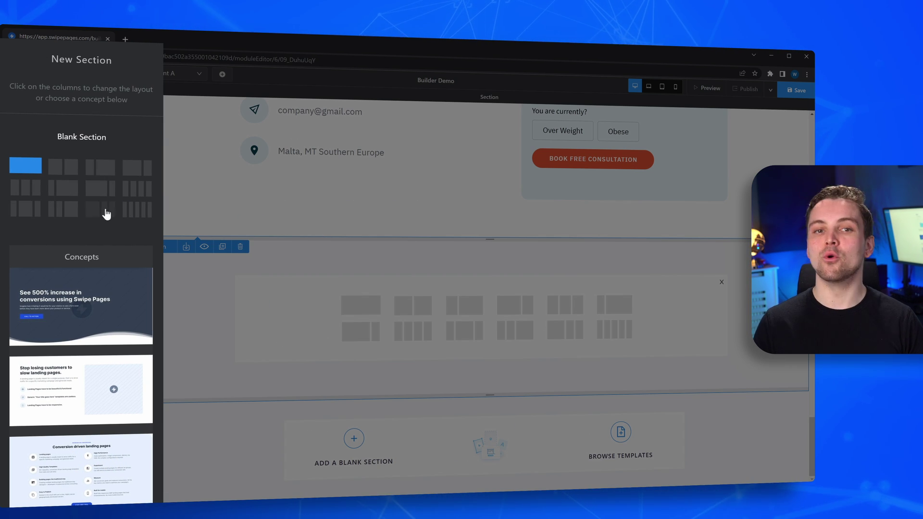
scroll(92, 356, "down", 8)
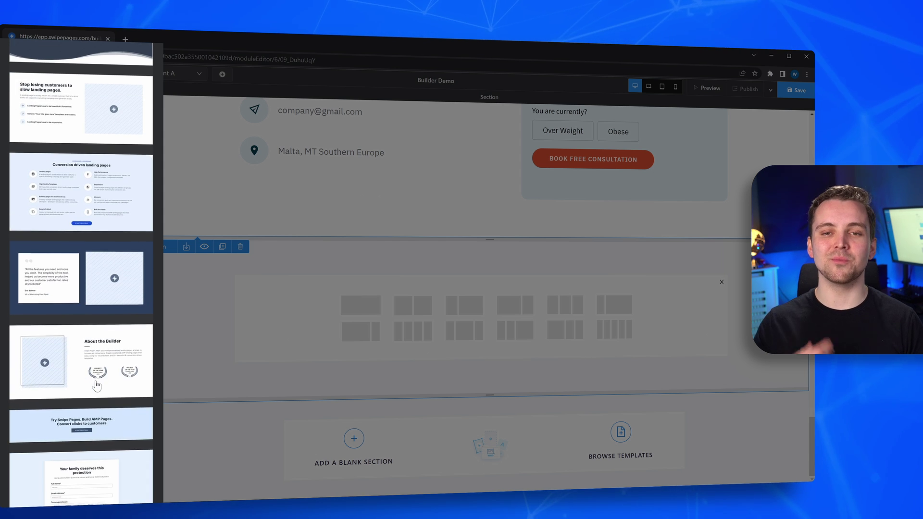
left_click(84, 459)
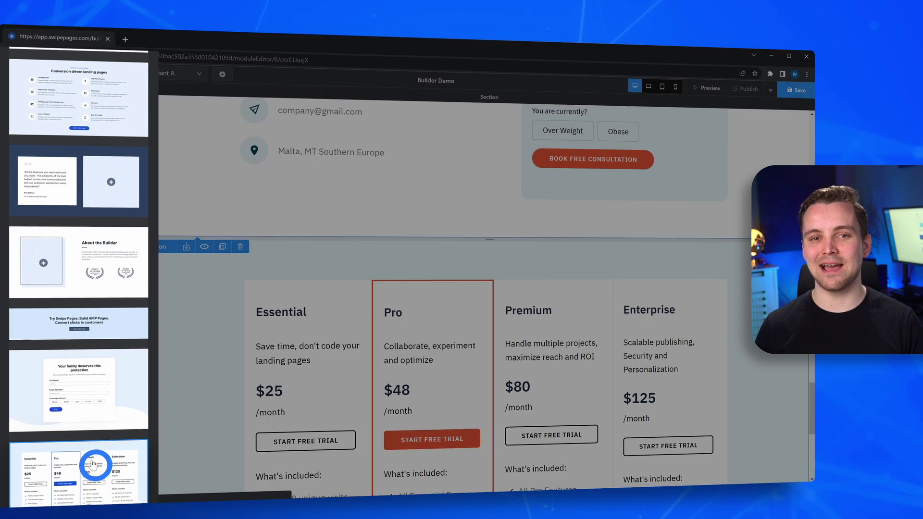
left_click(104, 498)
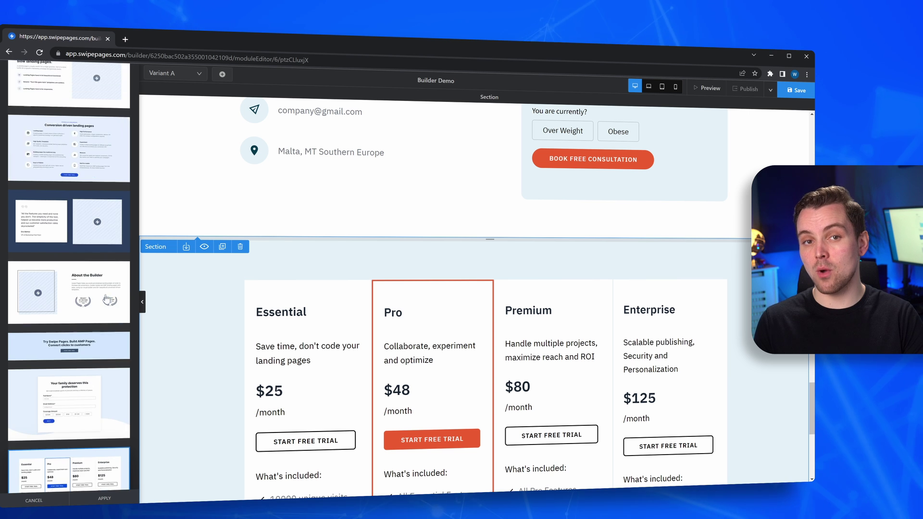
left_click(42, 79)
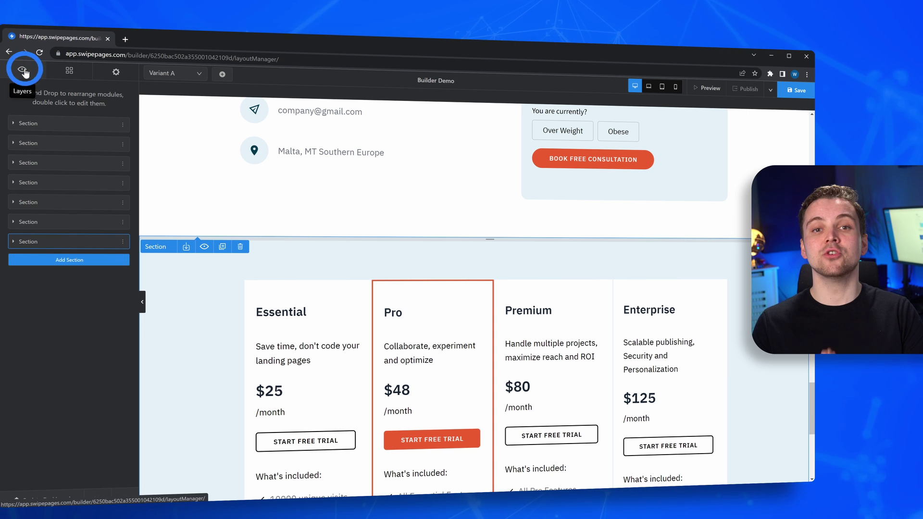
left_click_drag(60, 241, 57, 141)
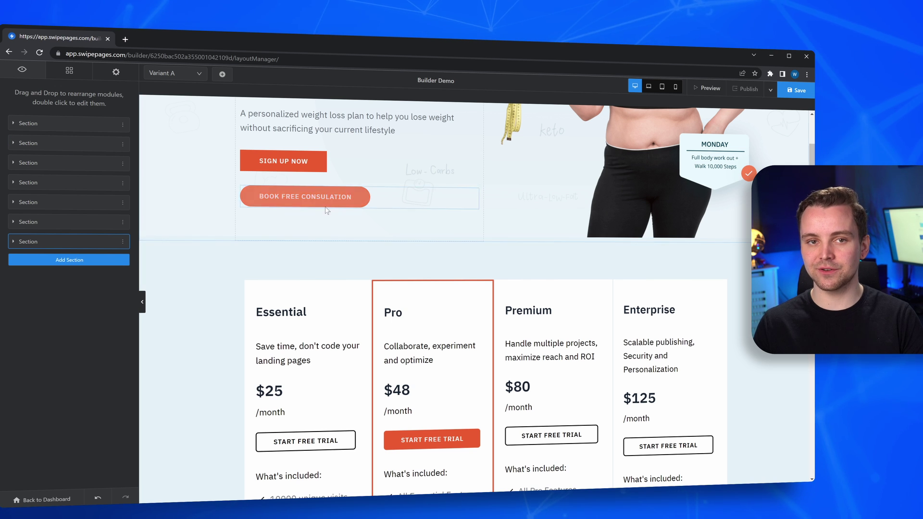
Step: Cut the subheading's bottom spacing to 6px and the paragraph's to 11px, then enlarge the hero's bottom padding
scroll(532, 248, "up", 4)
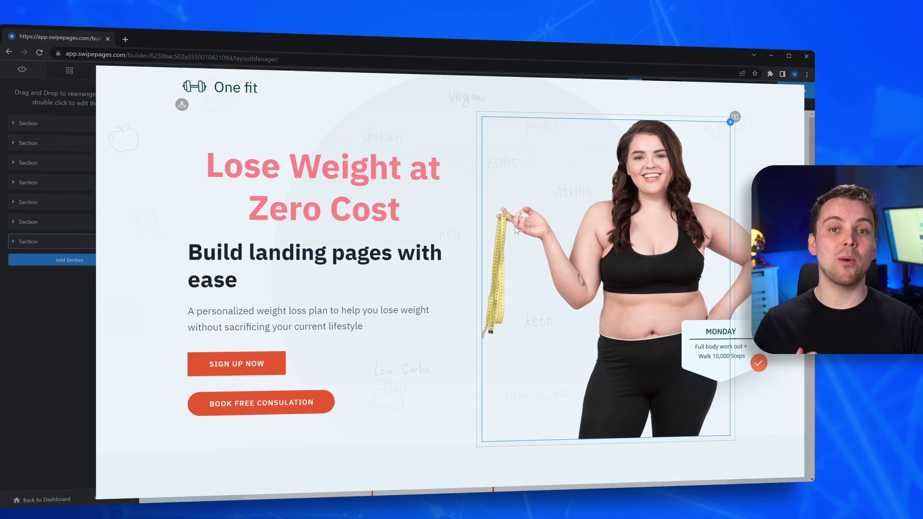
left_click(366, 270)
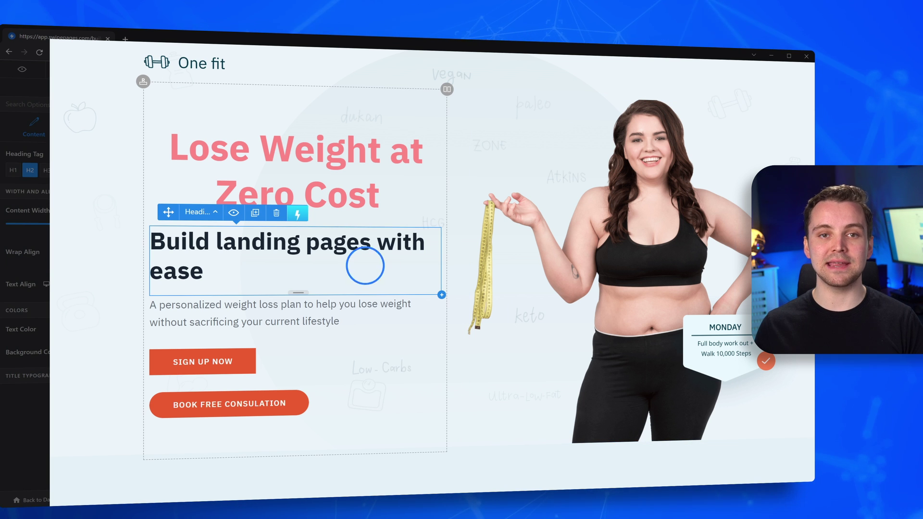
mouse_move(299, 290)
left_mouse_down()
mouse_move(298, 307)
mouse_move(295, 289)
left_mouse_up()
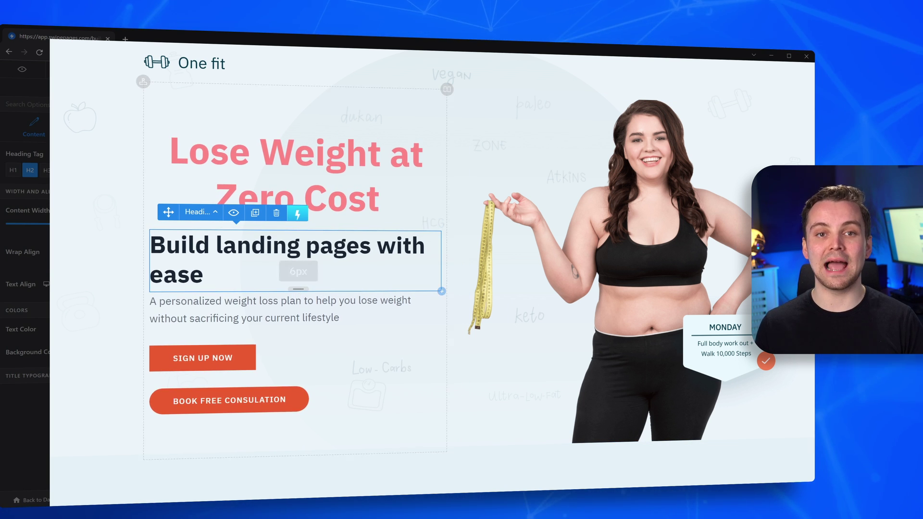
left_click(299, 341)
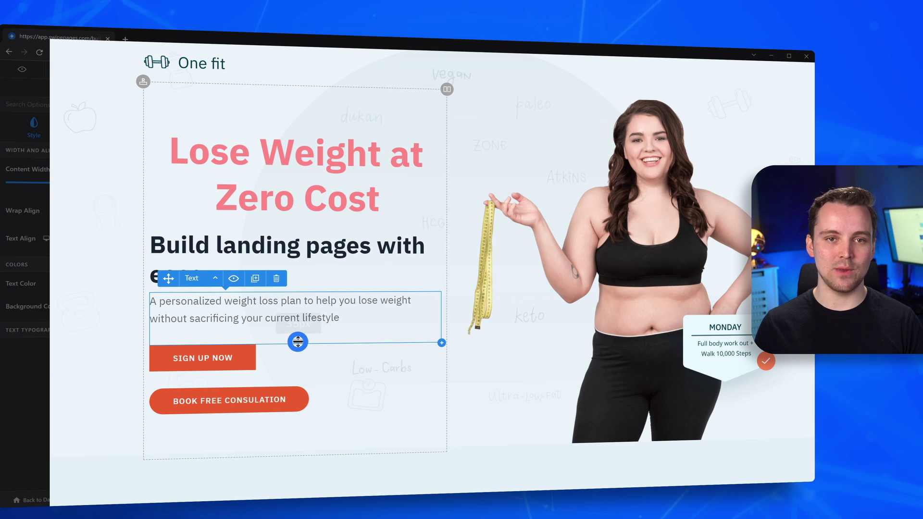
left_click_drag(298, 342, 301, 333)
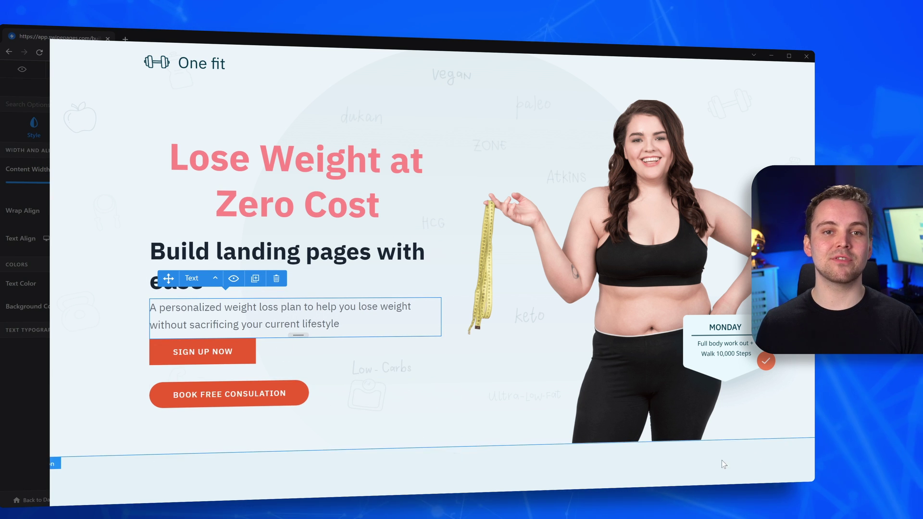
left_click(453, 449)
mouse_move(461, 448)
left_mouse_down()
mouse_move(463, 481)
mouse_move(463, 452)
left_mouse_up()
left_click(595, 380)
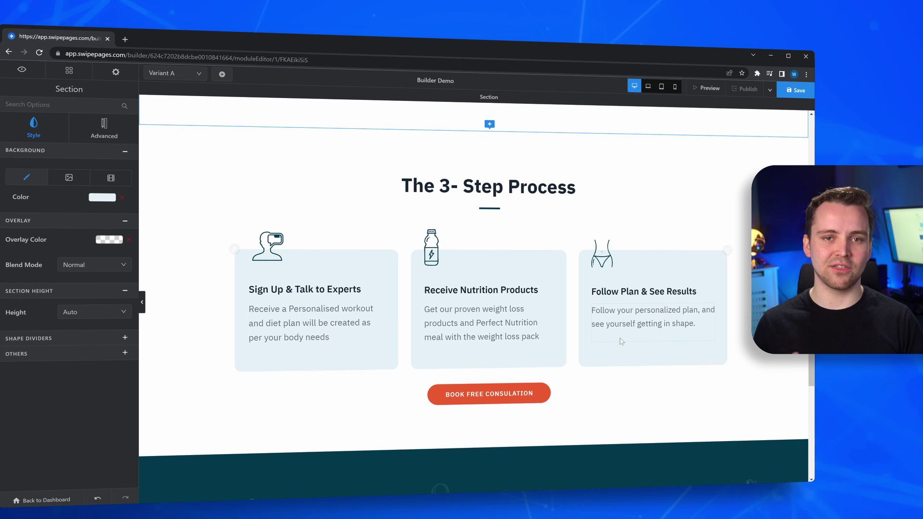
Step: Give the first step card an orange background
left_click(348, 364)
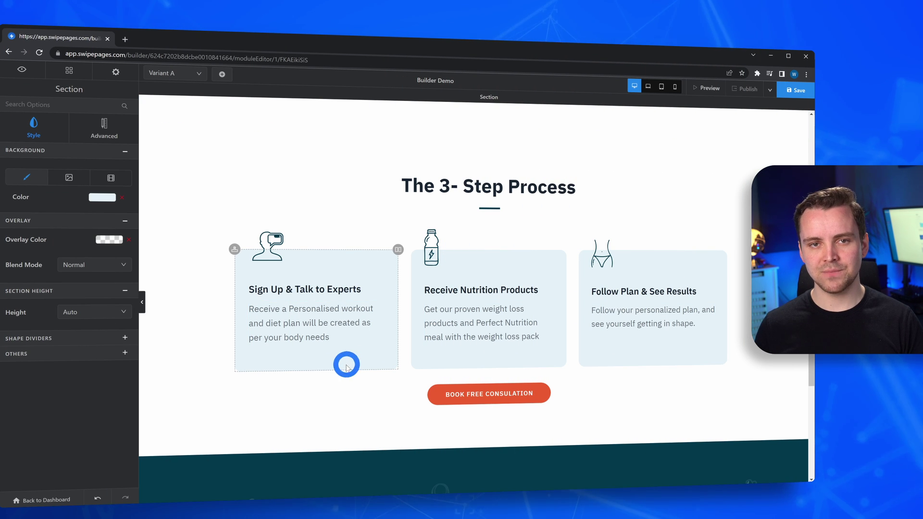
left_click(102, 197)
left_click(25, 265)
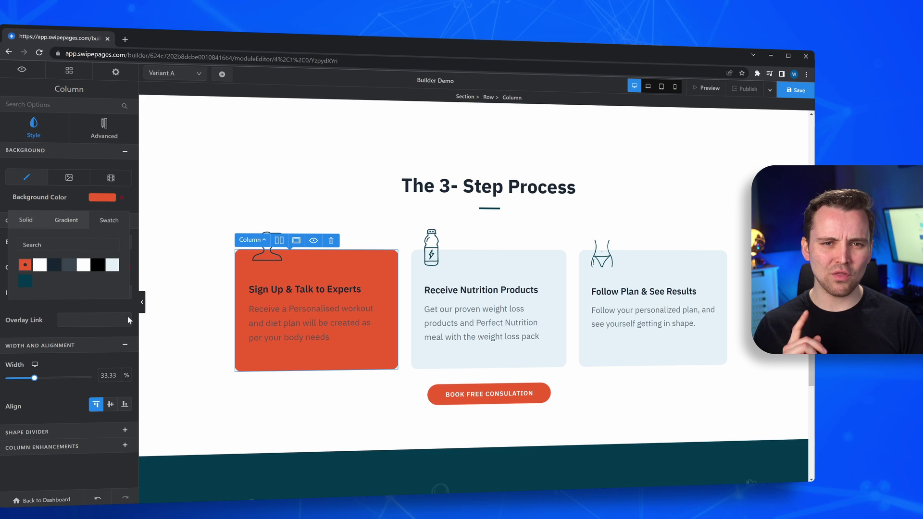
left_click(368, 358)
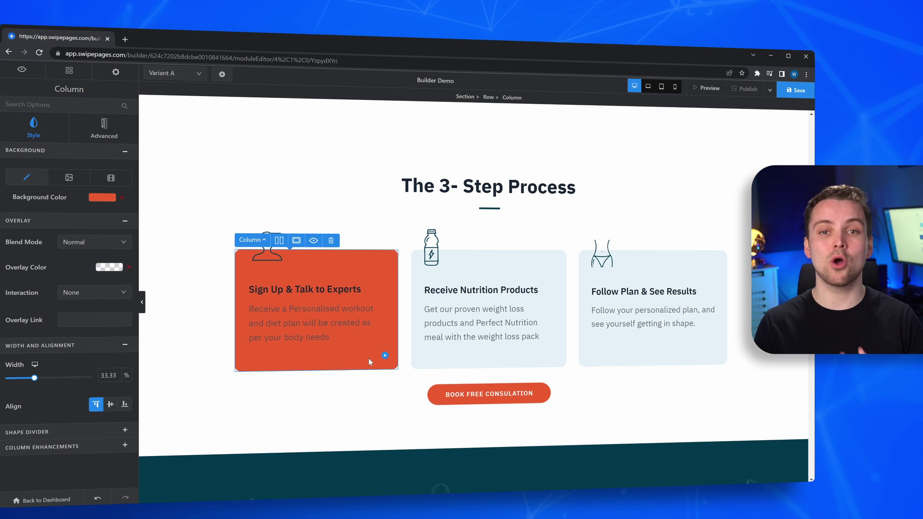
Step: Copy the orange card's styles onto the Receive Nutrition Products and Follow Plan cards
right_click(390, 260)
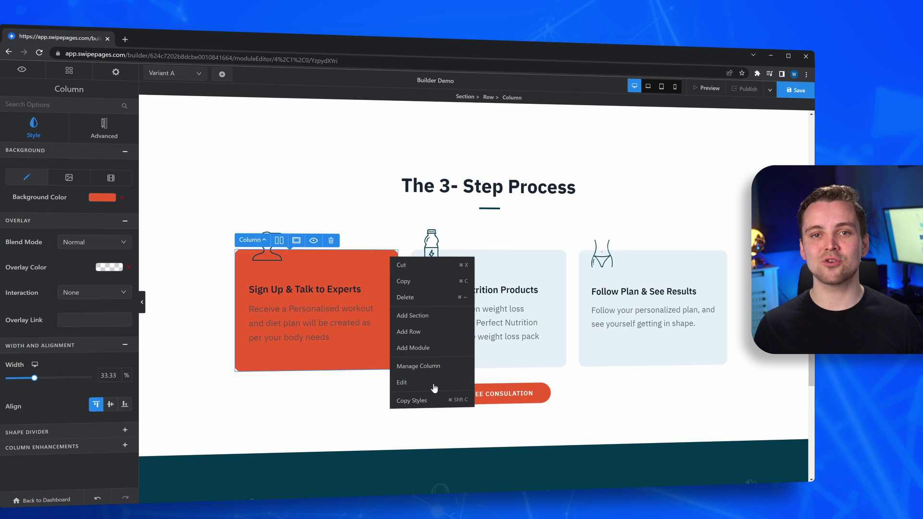
left_click(432, 398)
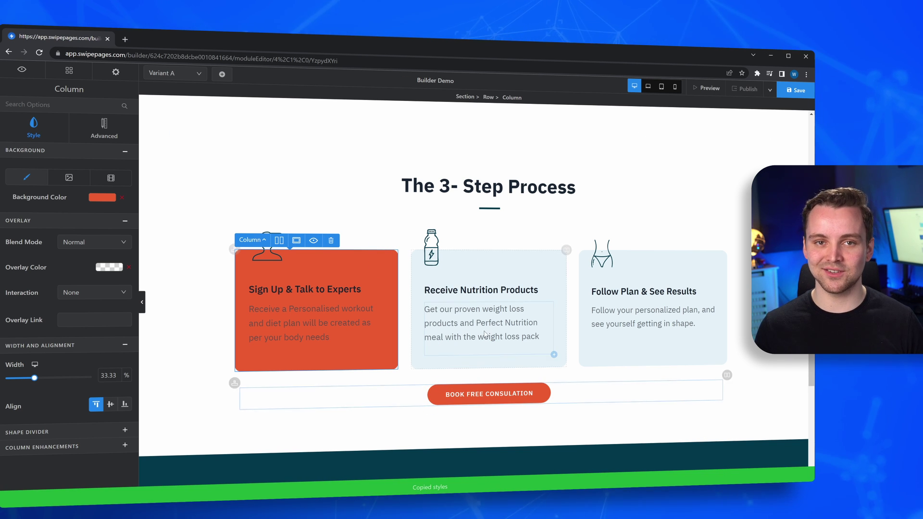
left_click(558, 261)
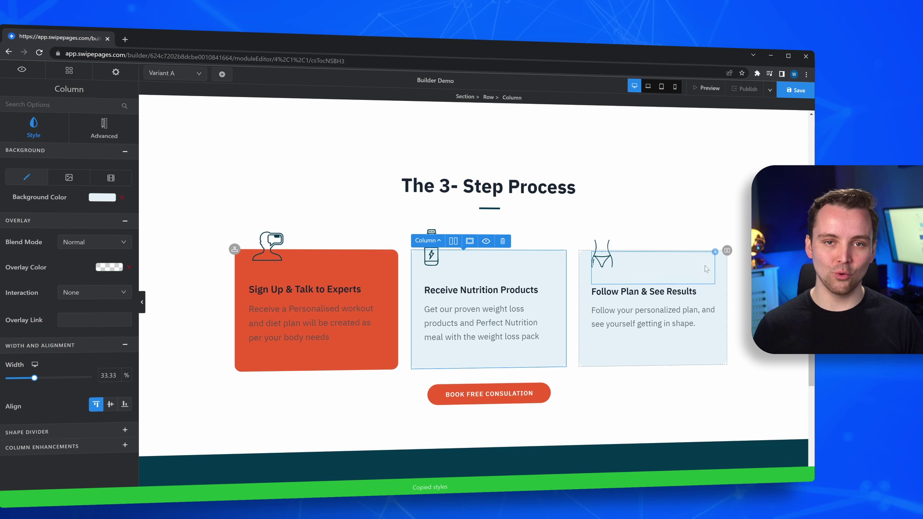
left_click(719, 262, "shift")
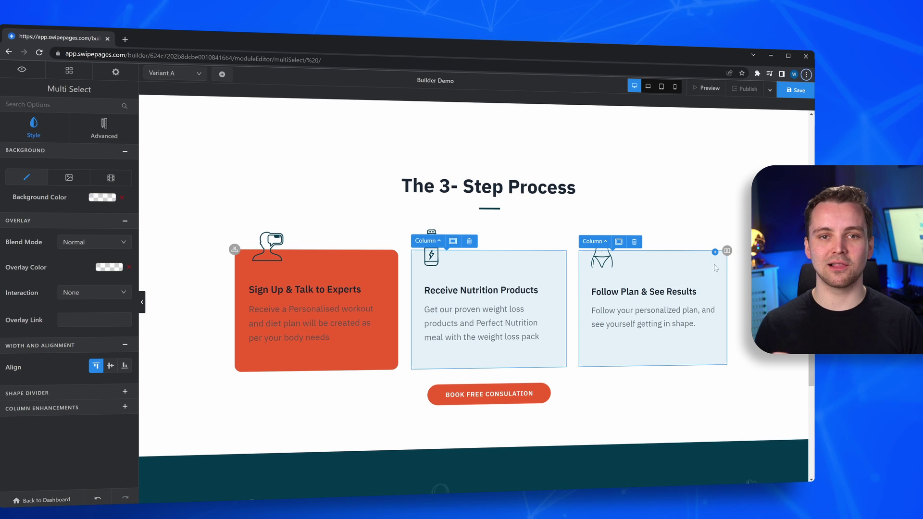
right_click(563, 261)
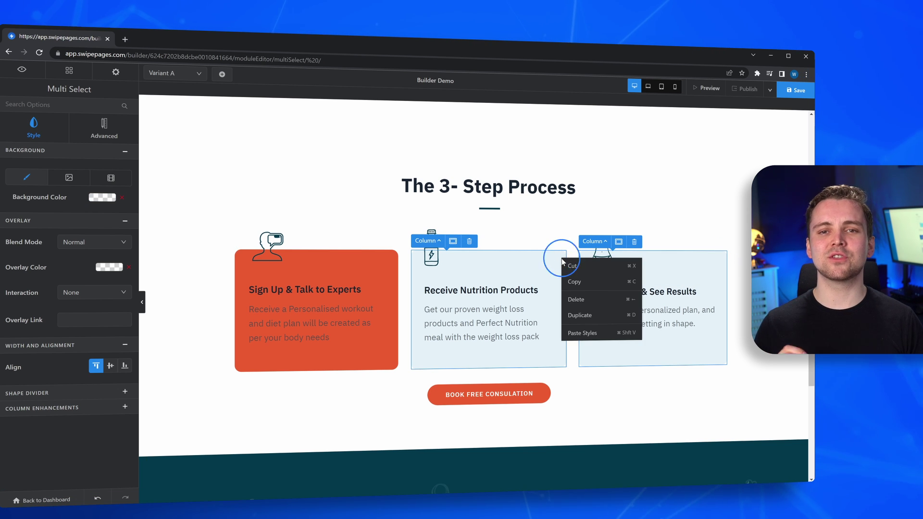
left_click(581, 333)
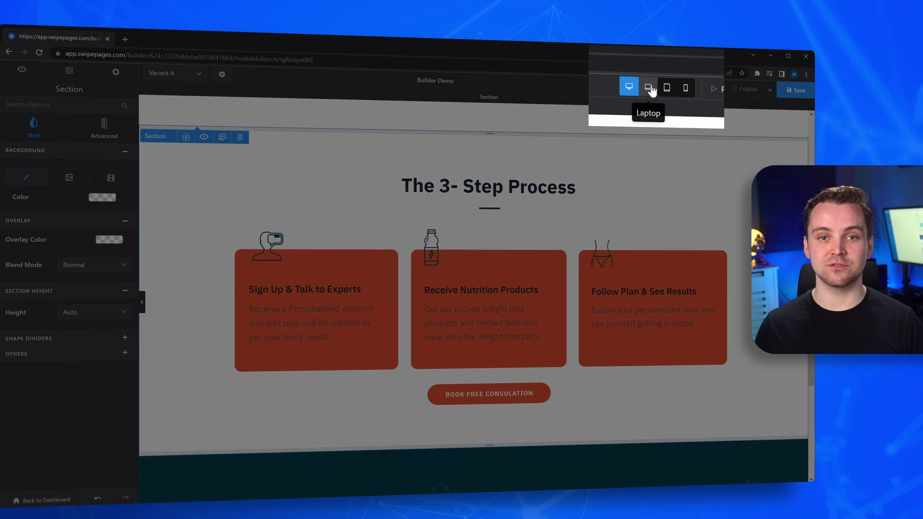
Step: Preview laptop, tablet and phone sizes and set the Receive Nutrition Products card to 72.68% width on mobile
left_click(648, 86)
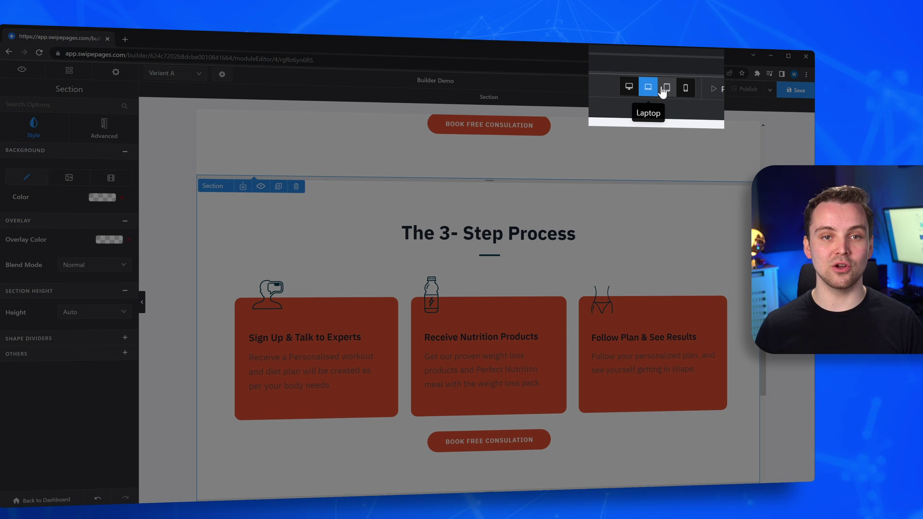
left_click(666, 87)
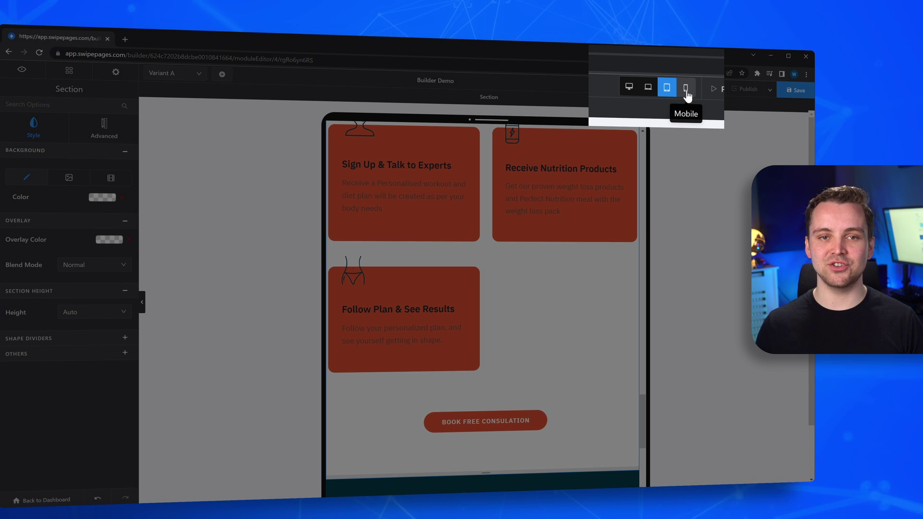
left_click(674, 87)
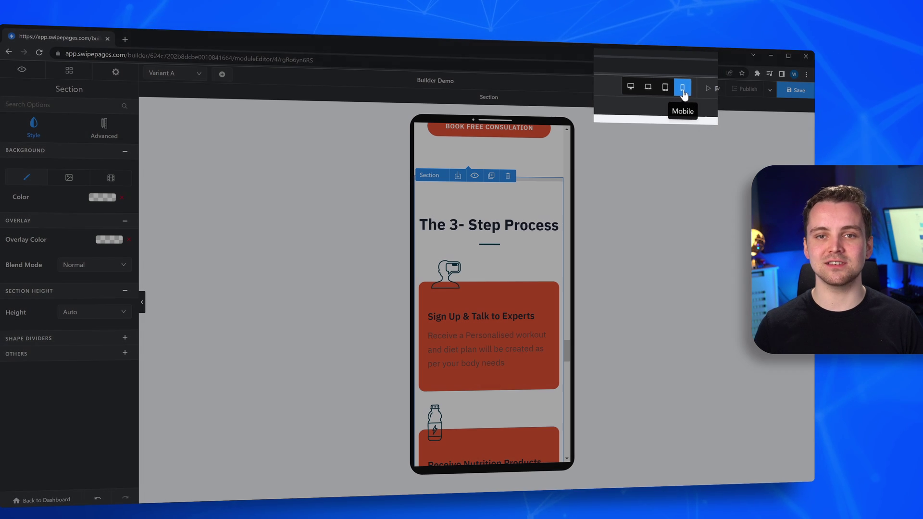
scroll(549, 259, "down", 3)
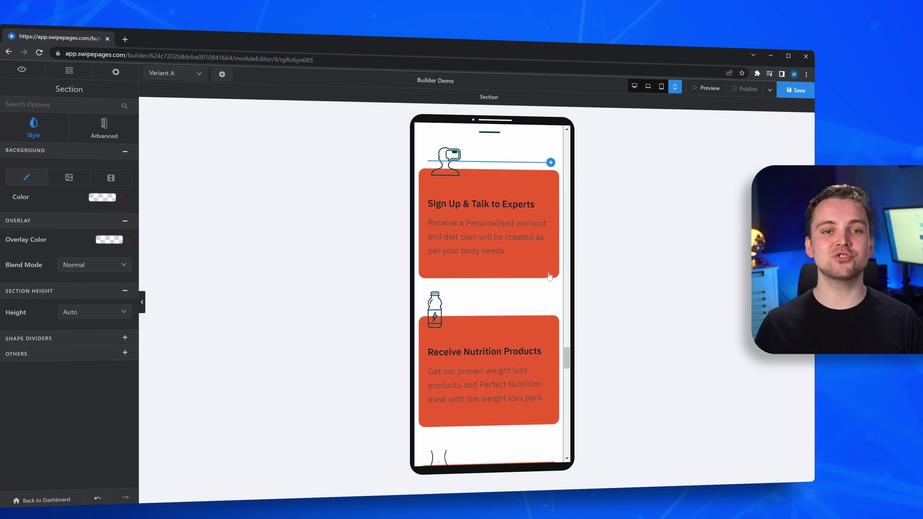
scroll(547, 341, "down", 4)
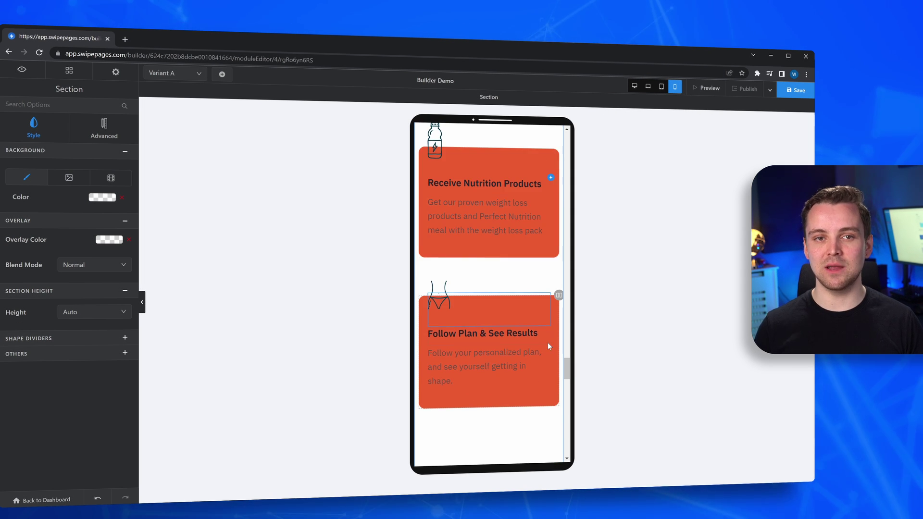
scroll(547, 341, "up", 2)
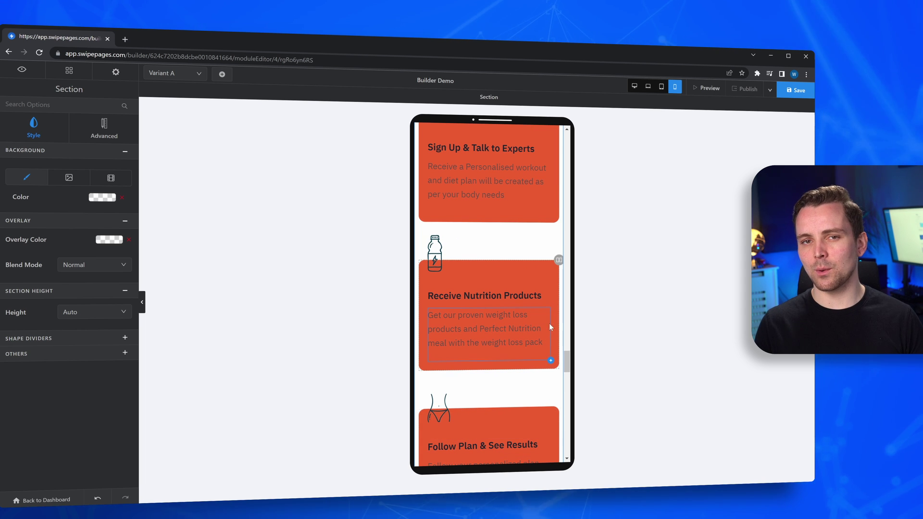
left_click(554, 271)
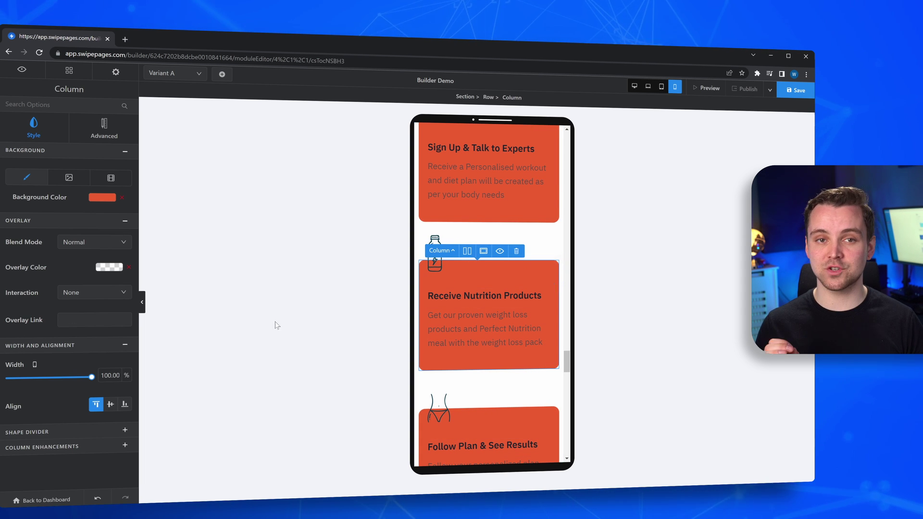
mouse_move(91, 380)
left_mouse_down()
mouse_move(68, 383)
mouse_move(96, 377)
left_mouse_up()
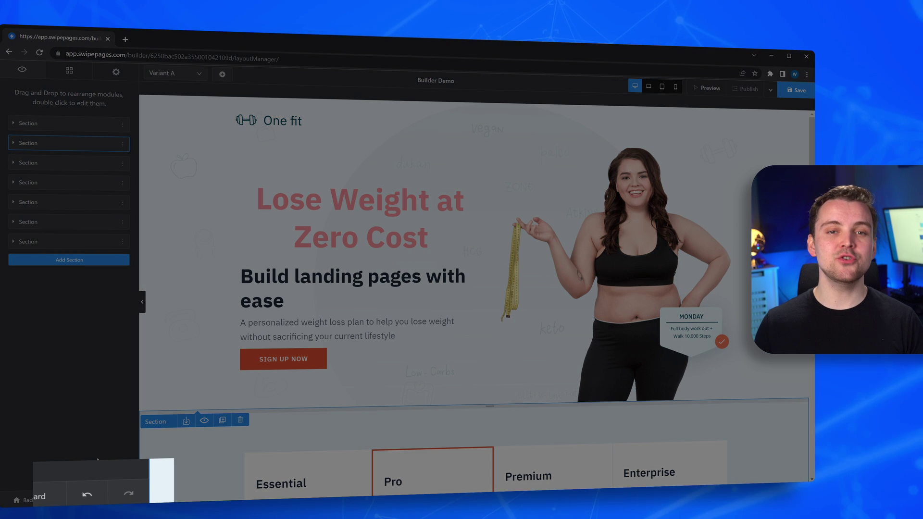
Step: Undo and redo the pink headline colour, then save the page
left_click(87, 495)
left_click(129, 496)
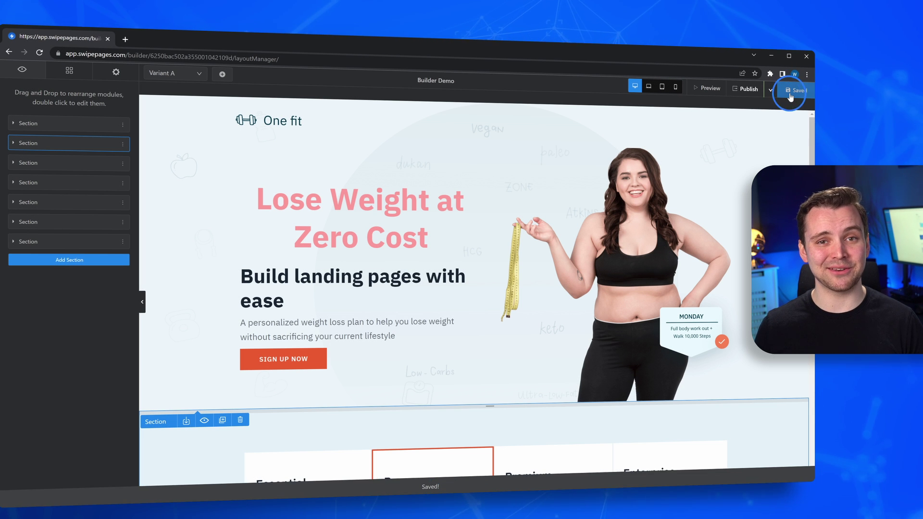
left_click(793, 90)
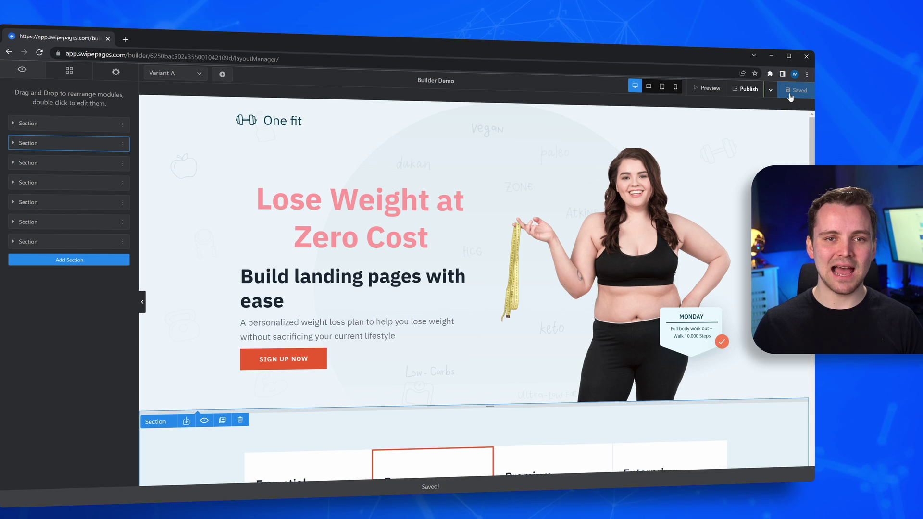
Step: Preview the page in a new tab, then return to the builder tab
left_click(710, 88)
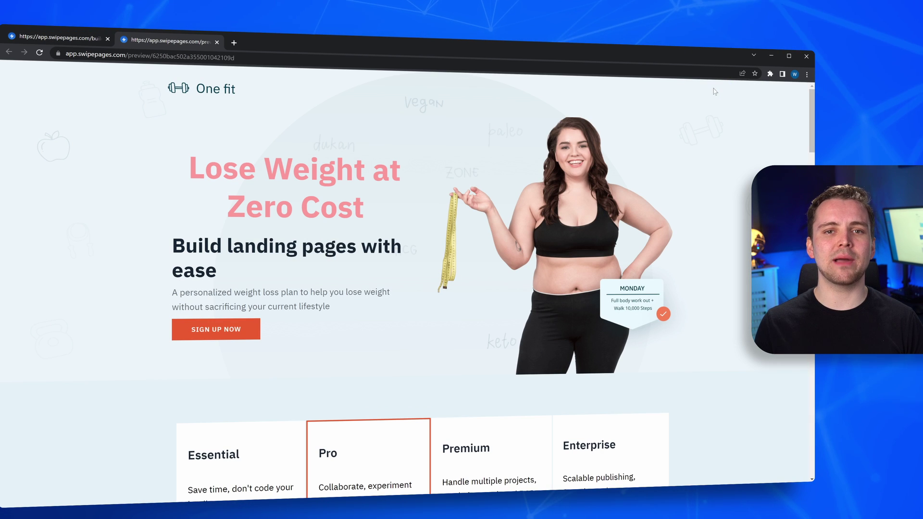
scroll(714, 100, "down", 4)
scroll(712, 173, "up", 4)
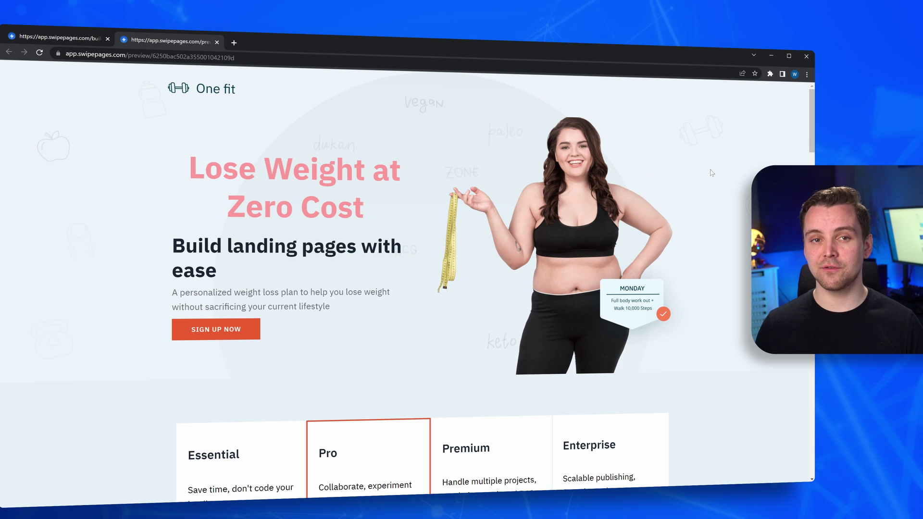
key("ctrl+1")
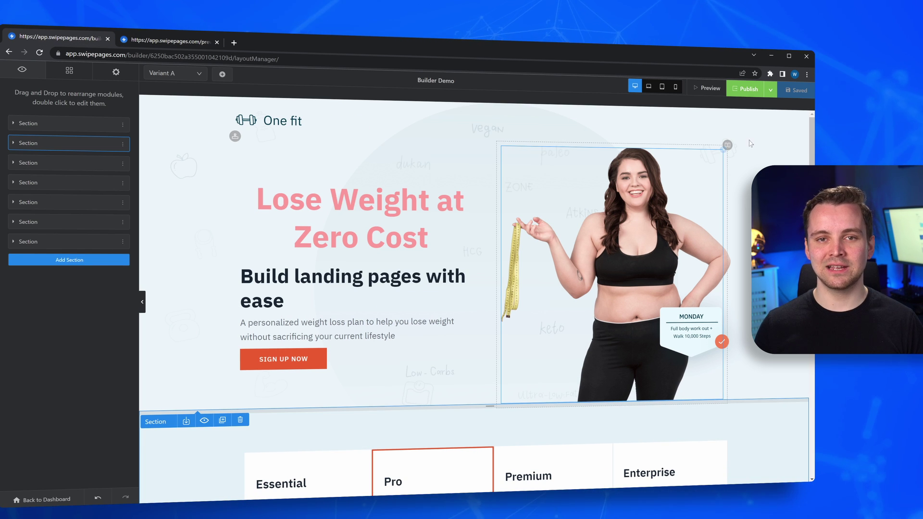
Step: Open the Publish Options dialog and switch to the Your Domain option for a custom domain
left_click(752, 92)
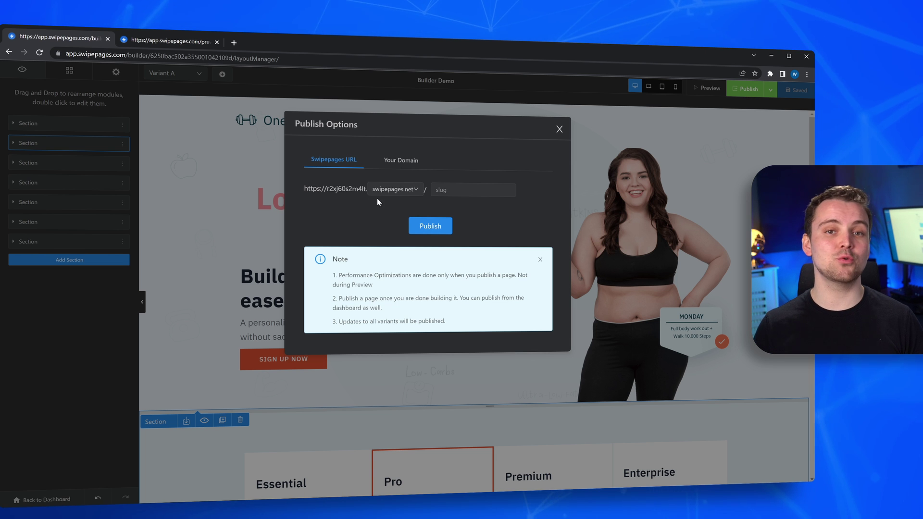
left_click(413, 162)
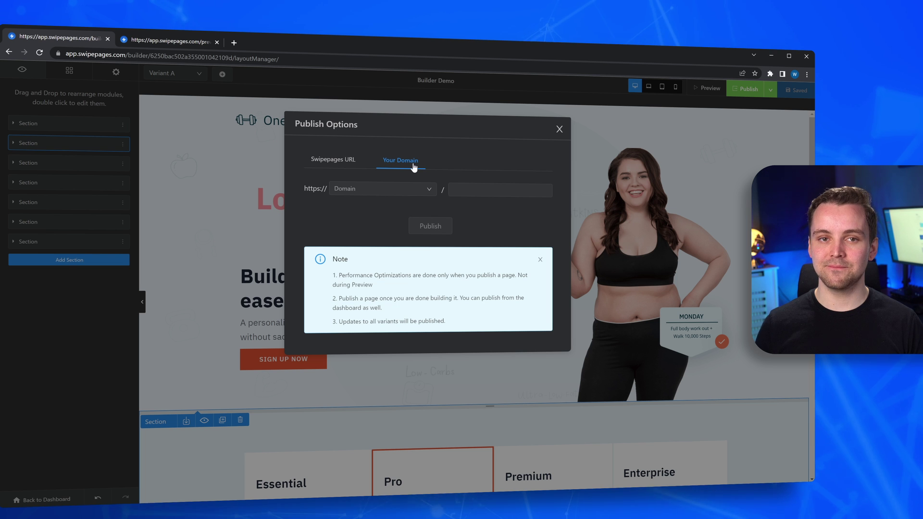